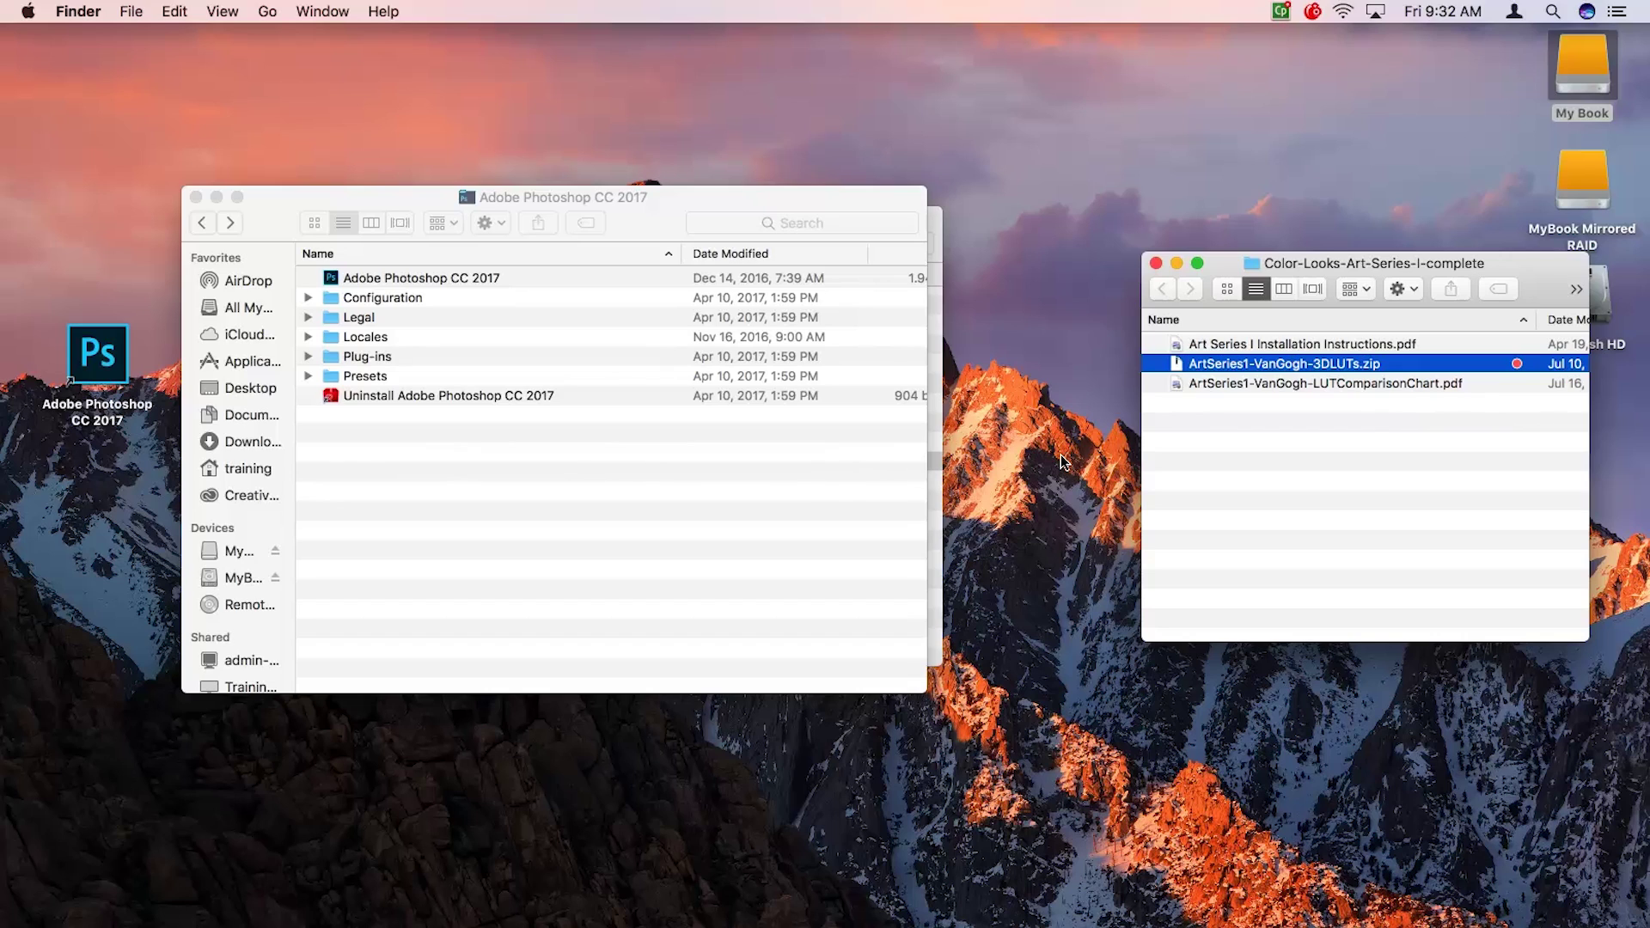
# Preview the LUT comparison chart PDF from the downloaded files, then close it.
pyautogui.click(1250, 345)
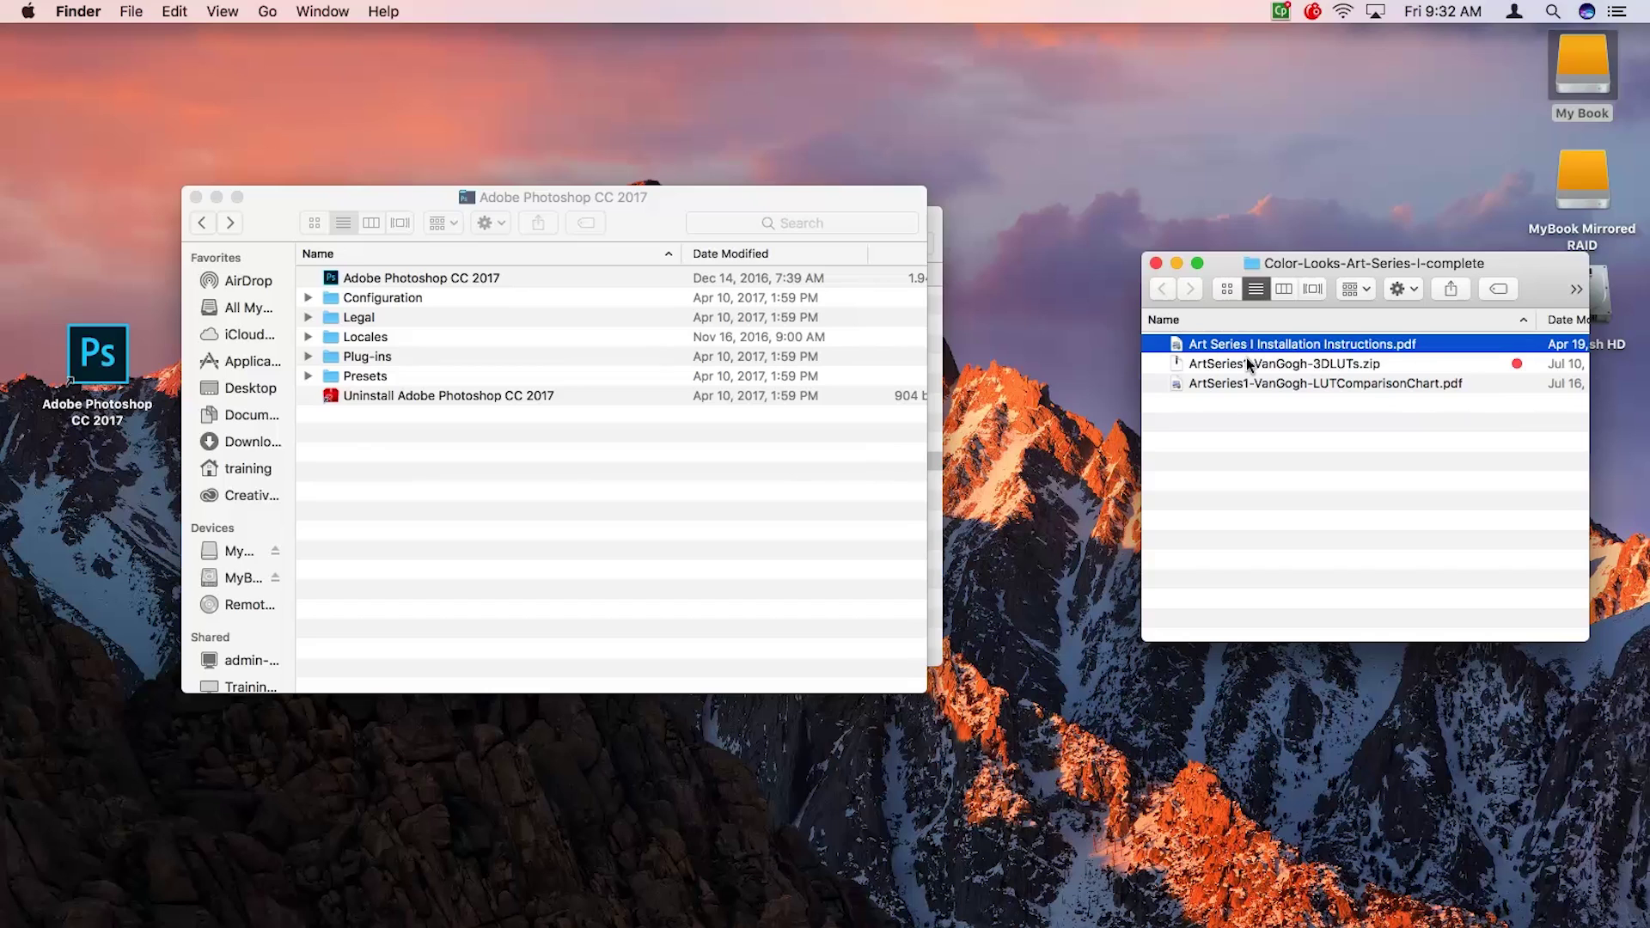
pyautogui.click(1242, 366)
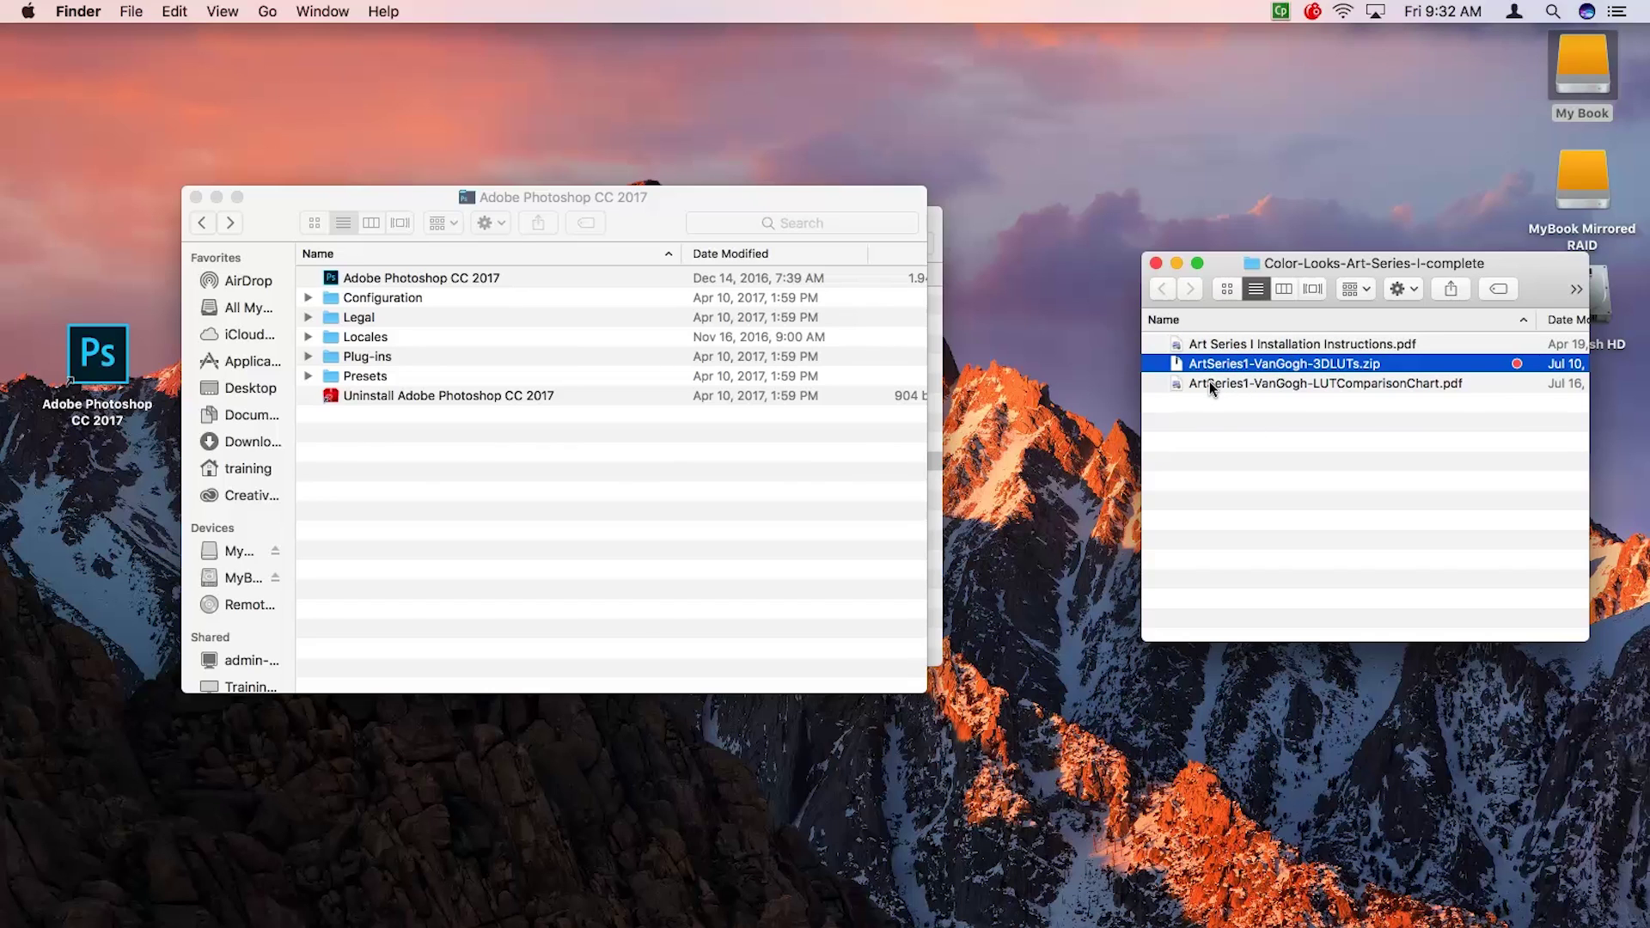
pyautogui.click(1219, 383)
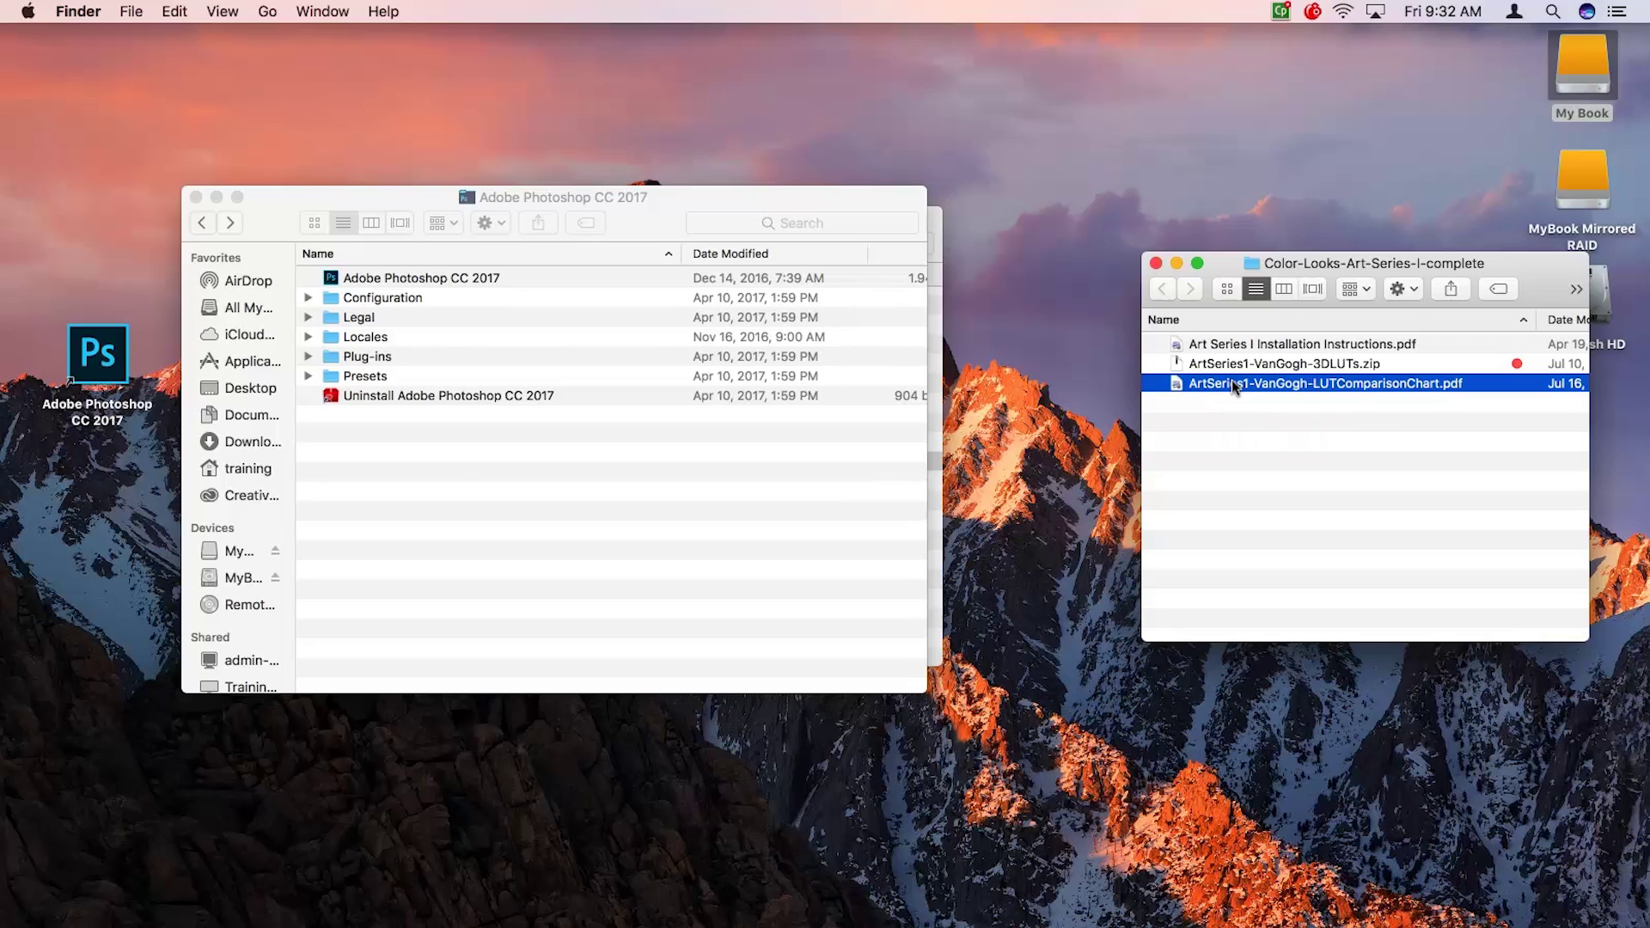
pyautogui.doubleClick(1233, 384)
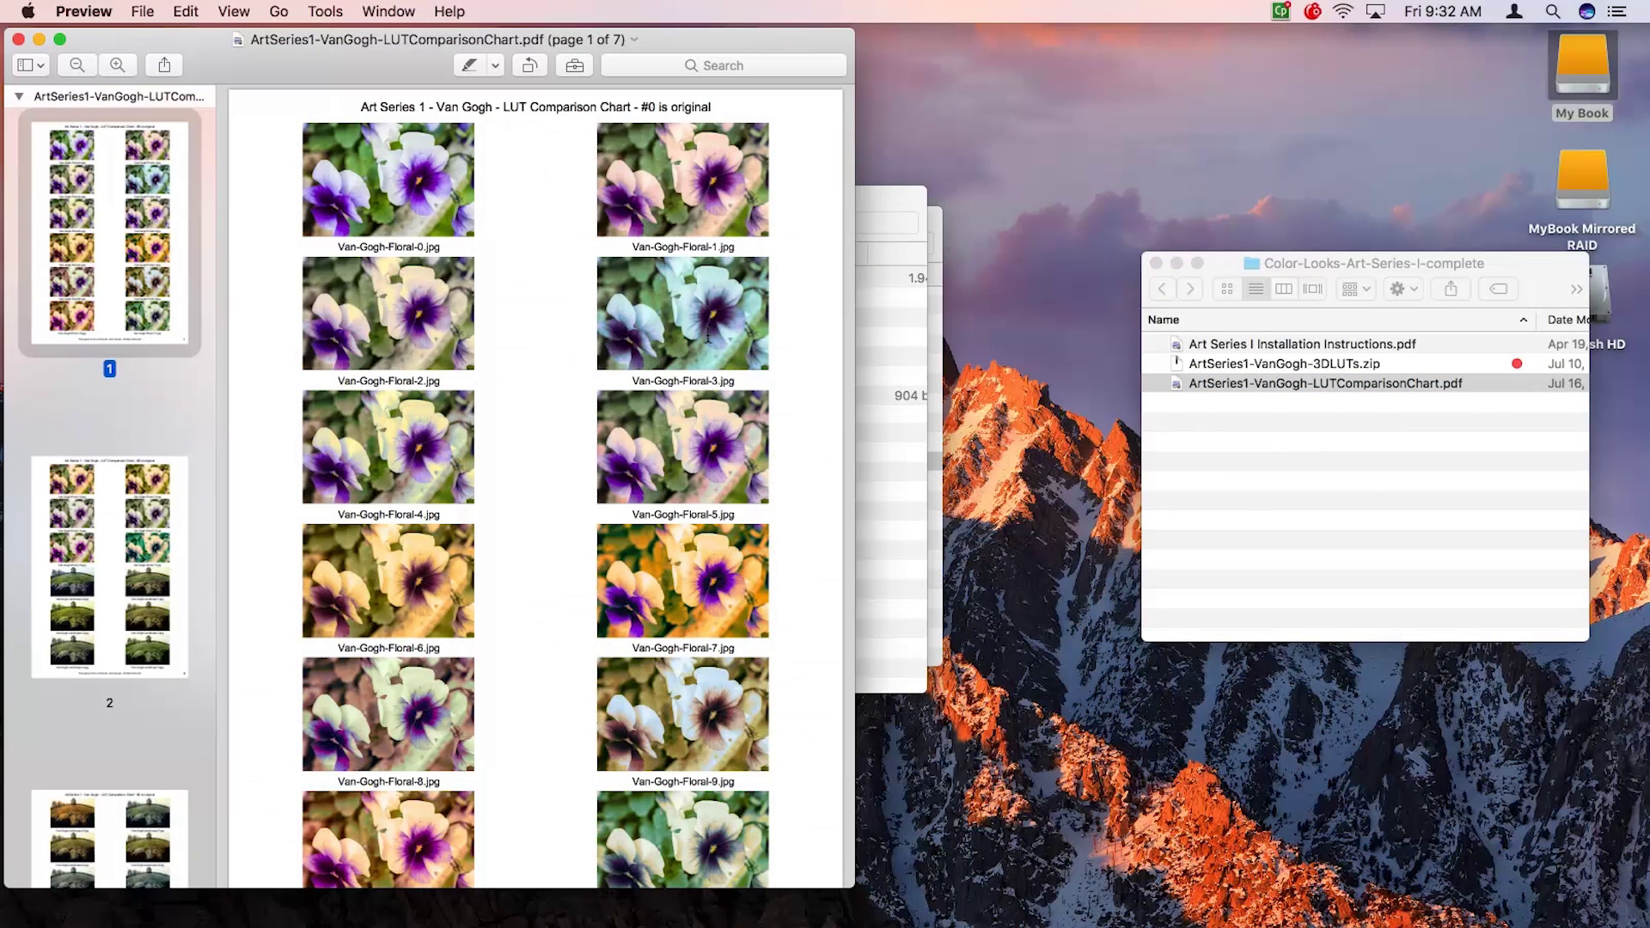
pyautogui.scroll(-10, 707, 338)
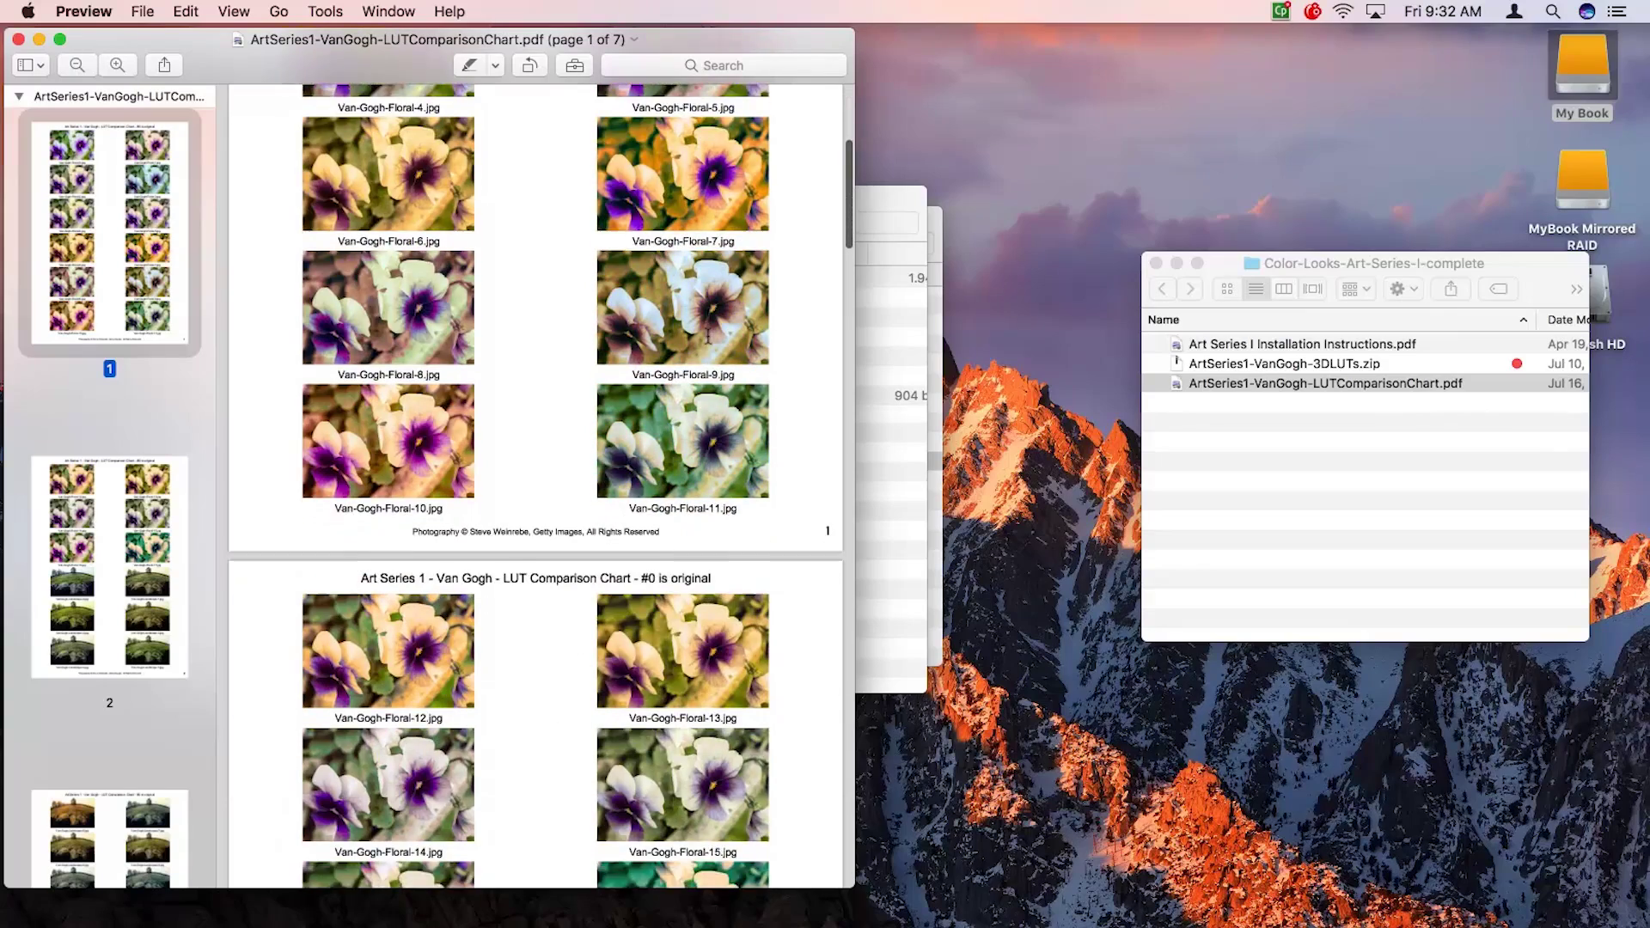
pyautogui.scroll(-8, 707, 338)
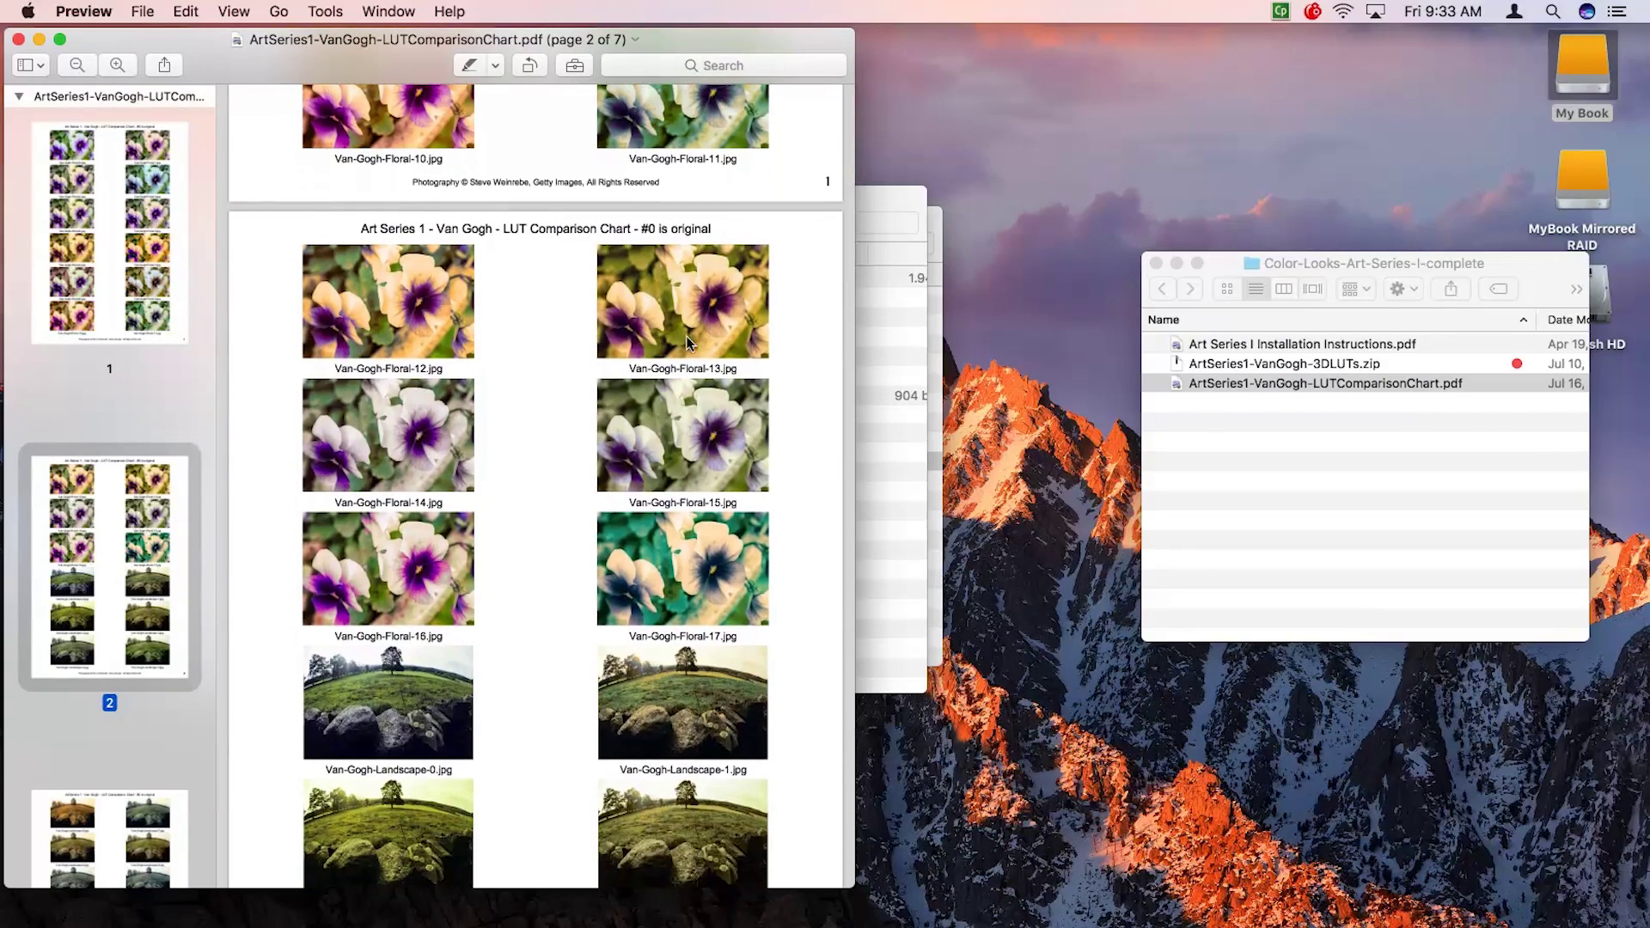
pyautogui.press('super+w')
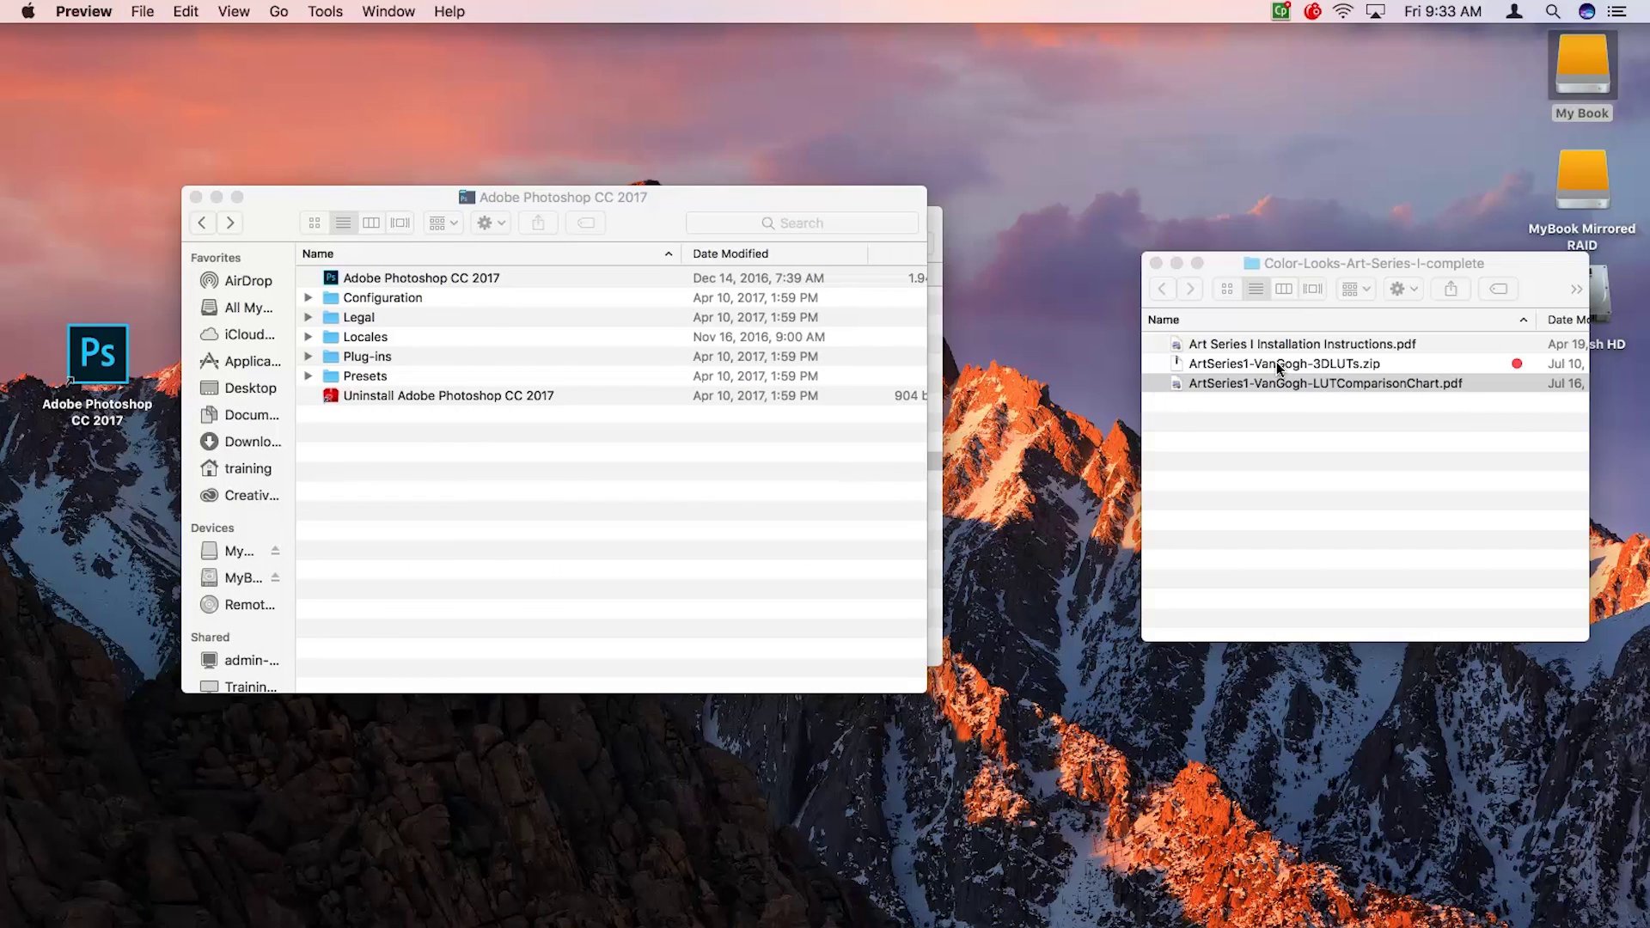
# Unzip the Van Gogh 3DLUTs archive, review its 3DL files, and open Photoshop's Presets folder.
pyautogui.doubleClick(1275, 365)
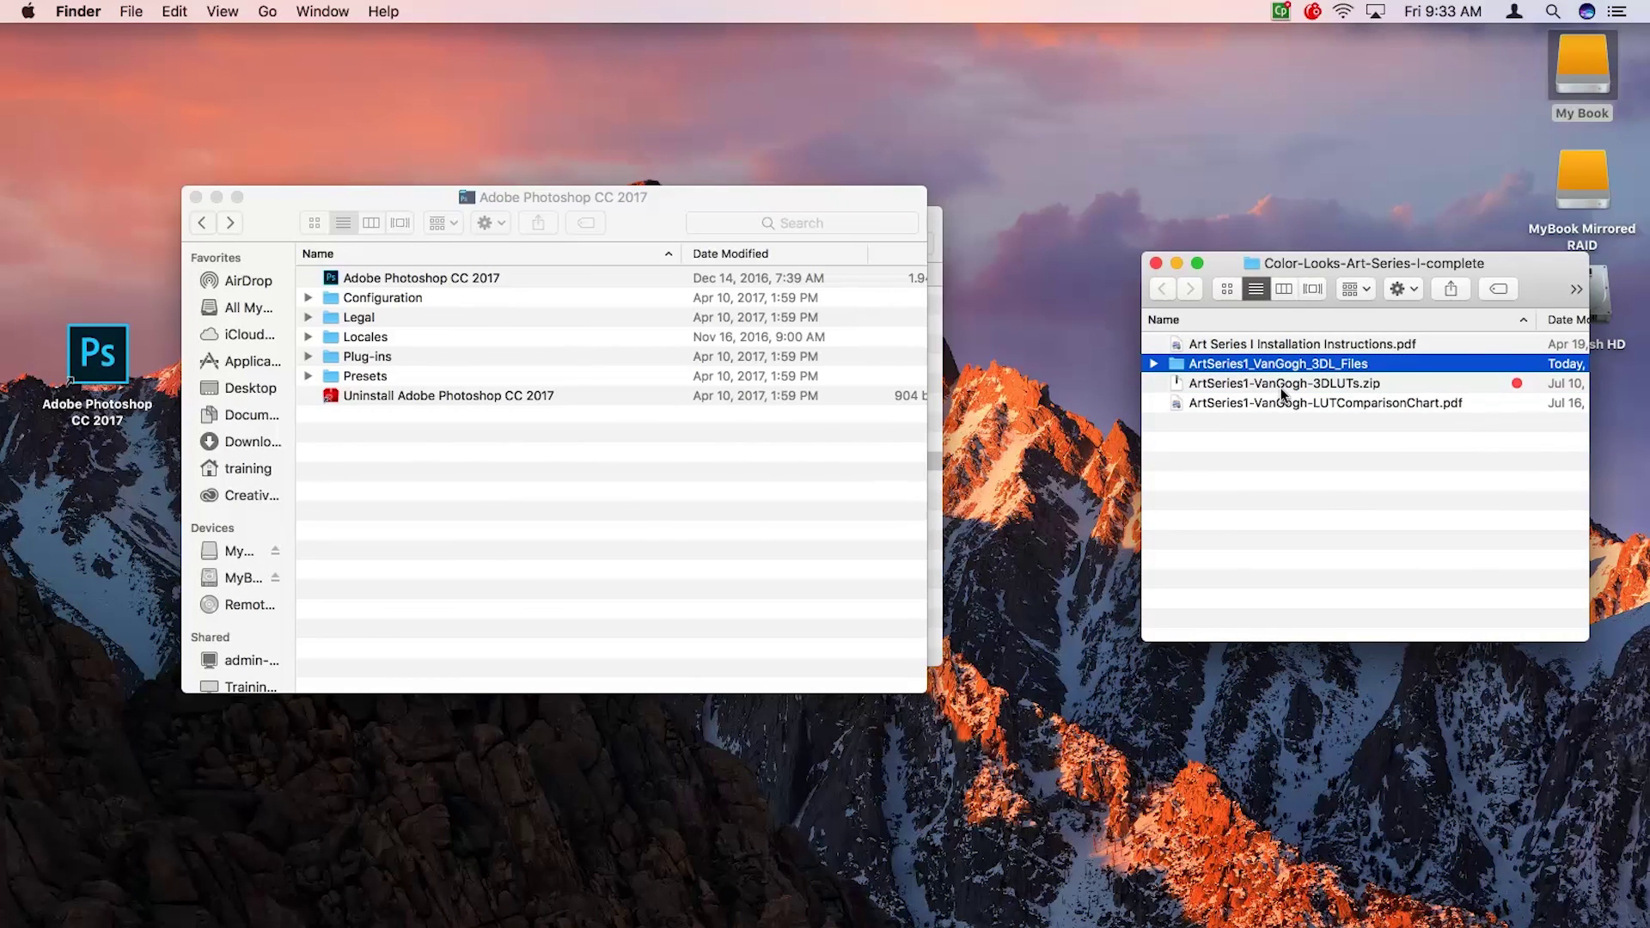
pyautogui.click(1154, 363)
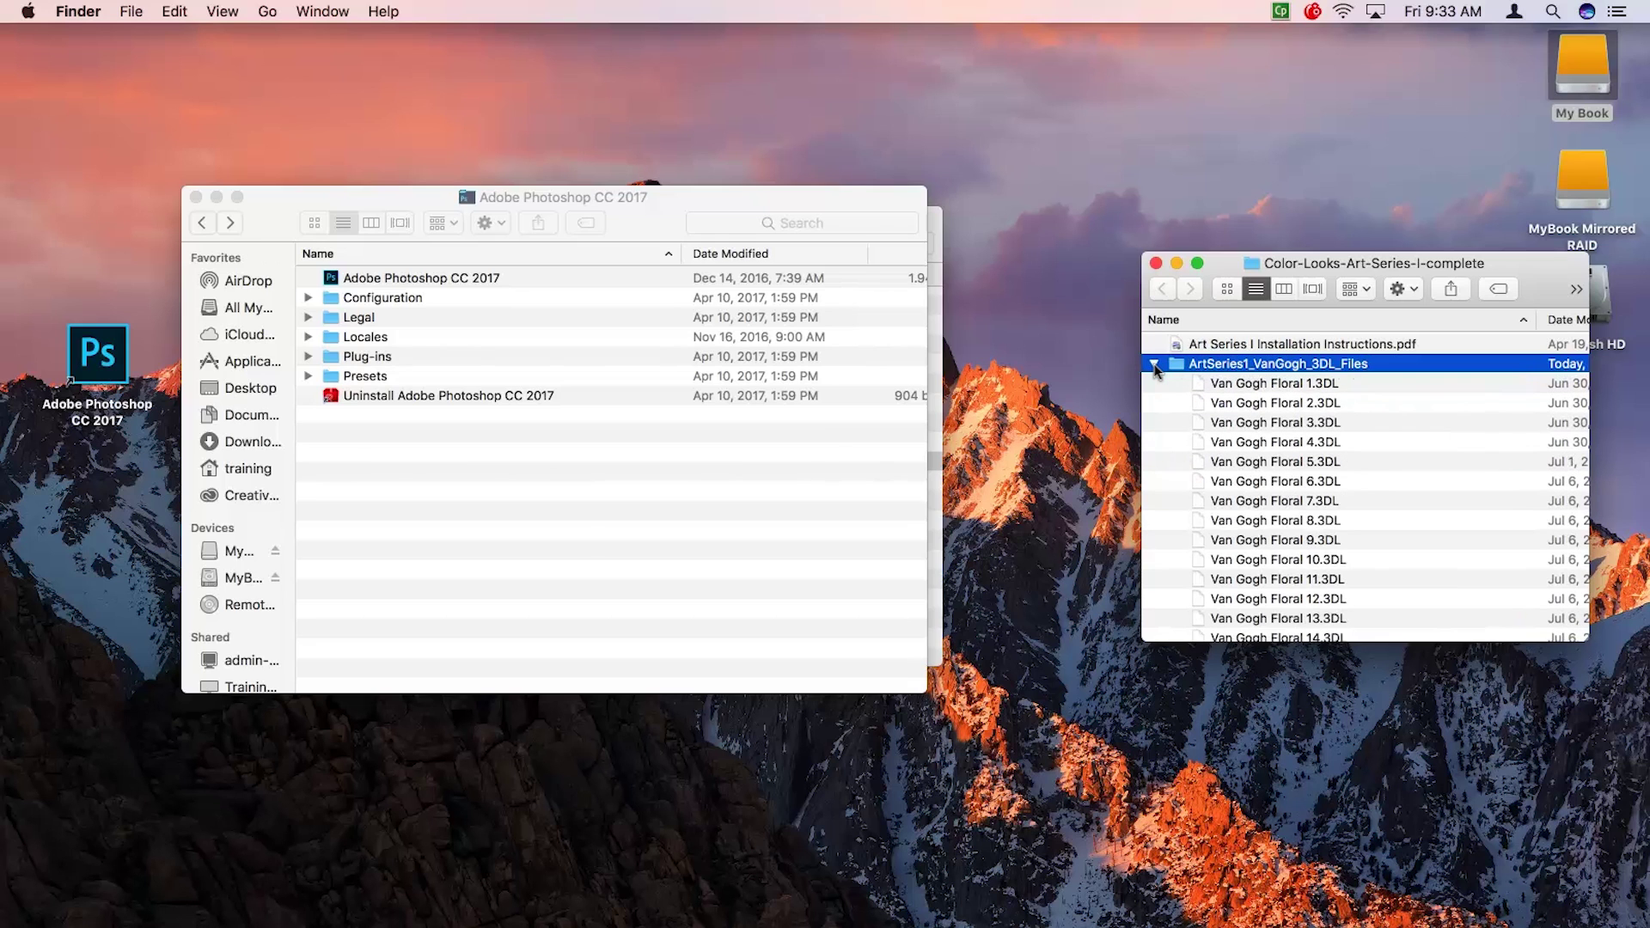
pyautogui.scroll(-5, 1281, 404)
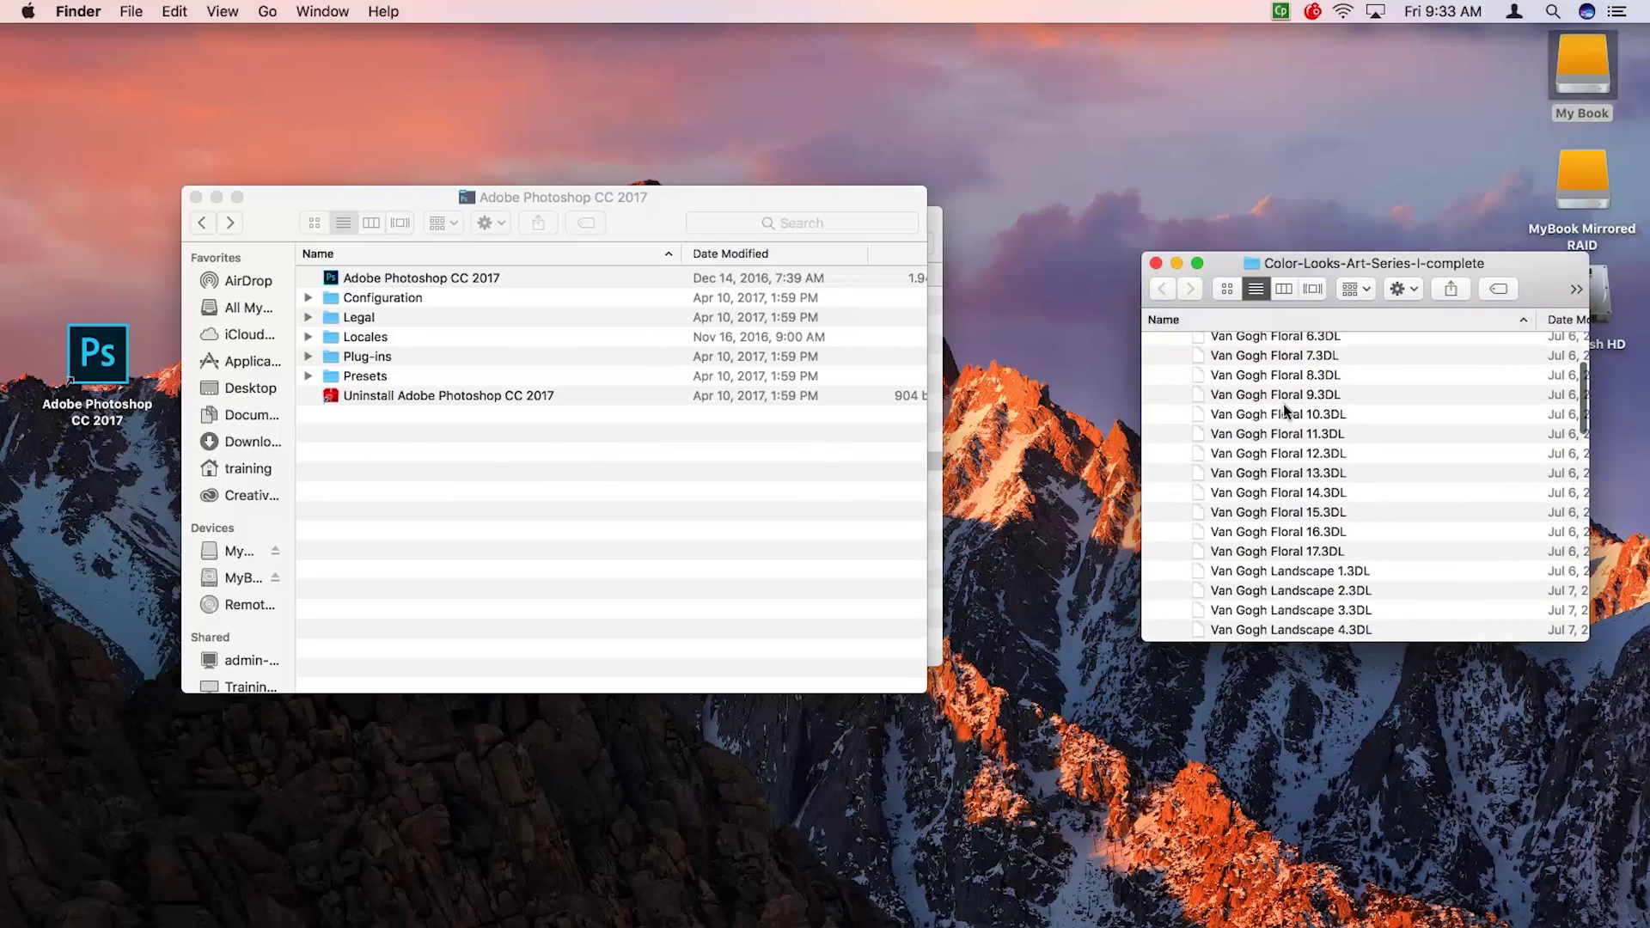
pyautogui.scroll(5, 1282, 404)
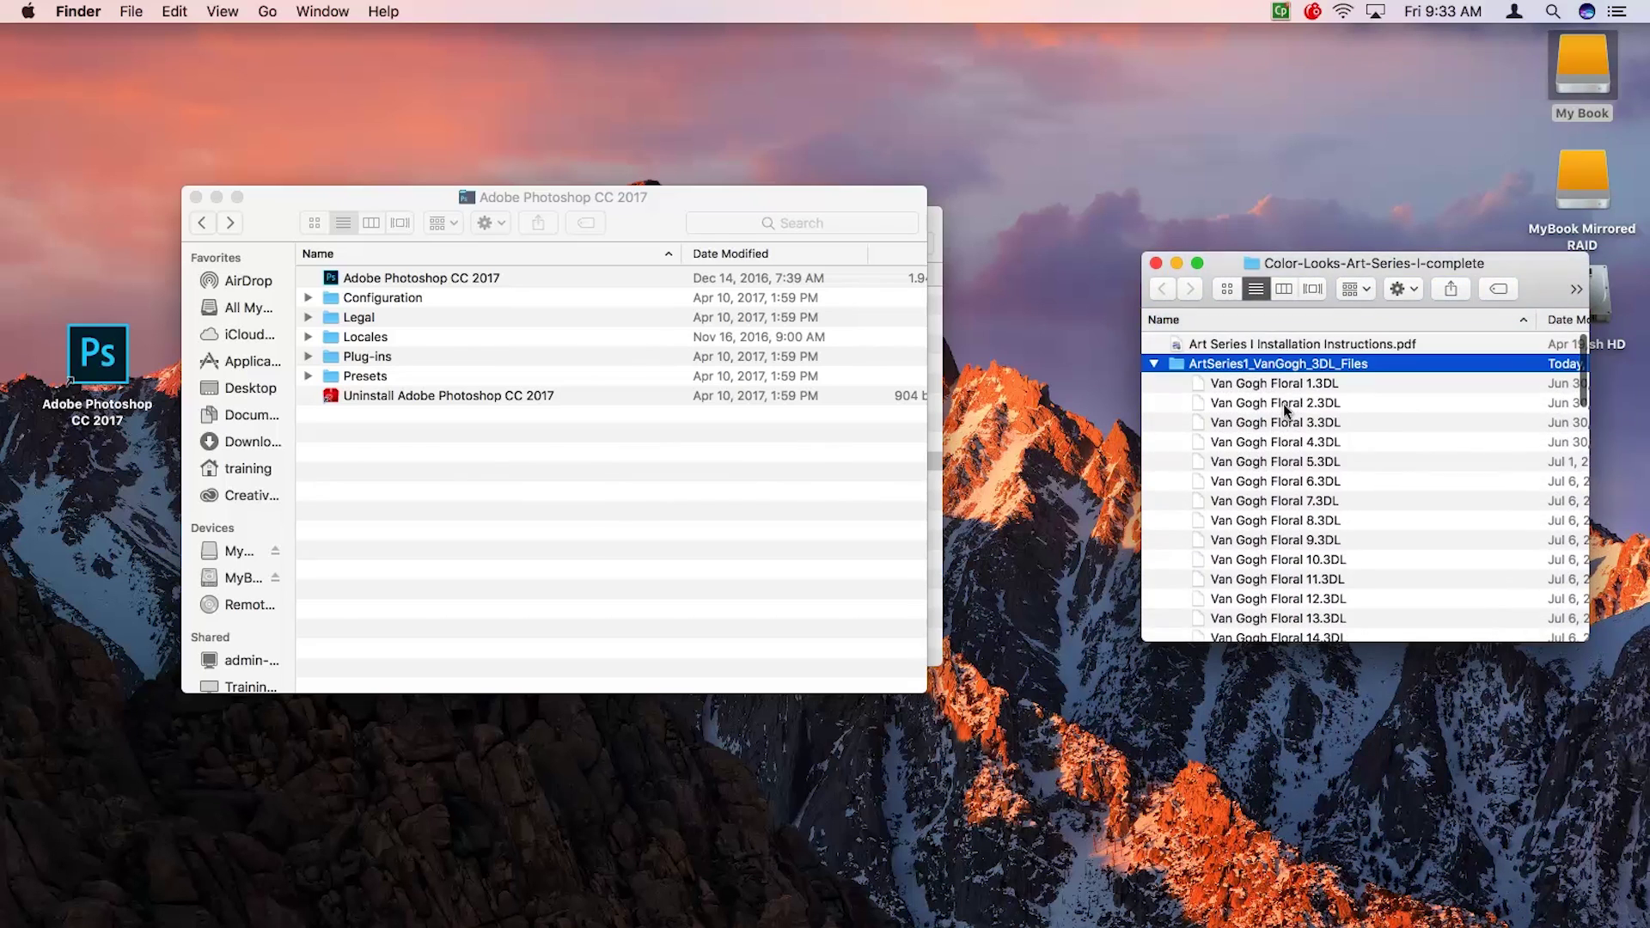
pyautogui.scroll(-3, 1282, 404)
pyautogui.scroll(3, 1282, 404)
pyautogui.click(1154, 364)
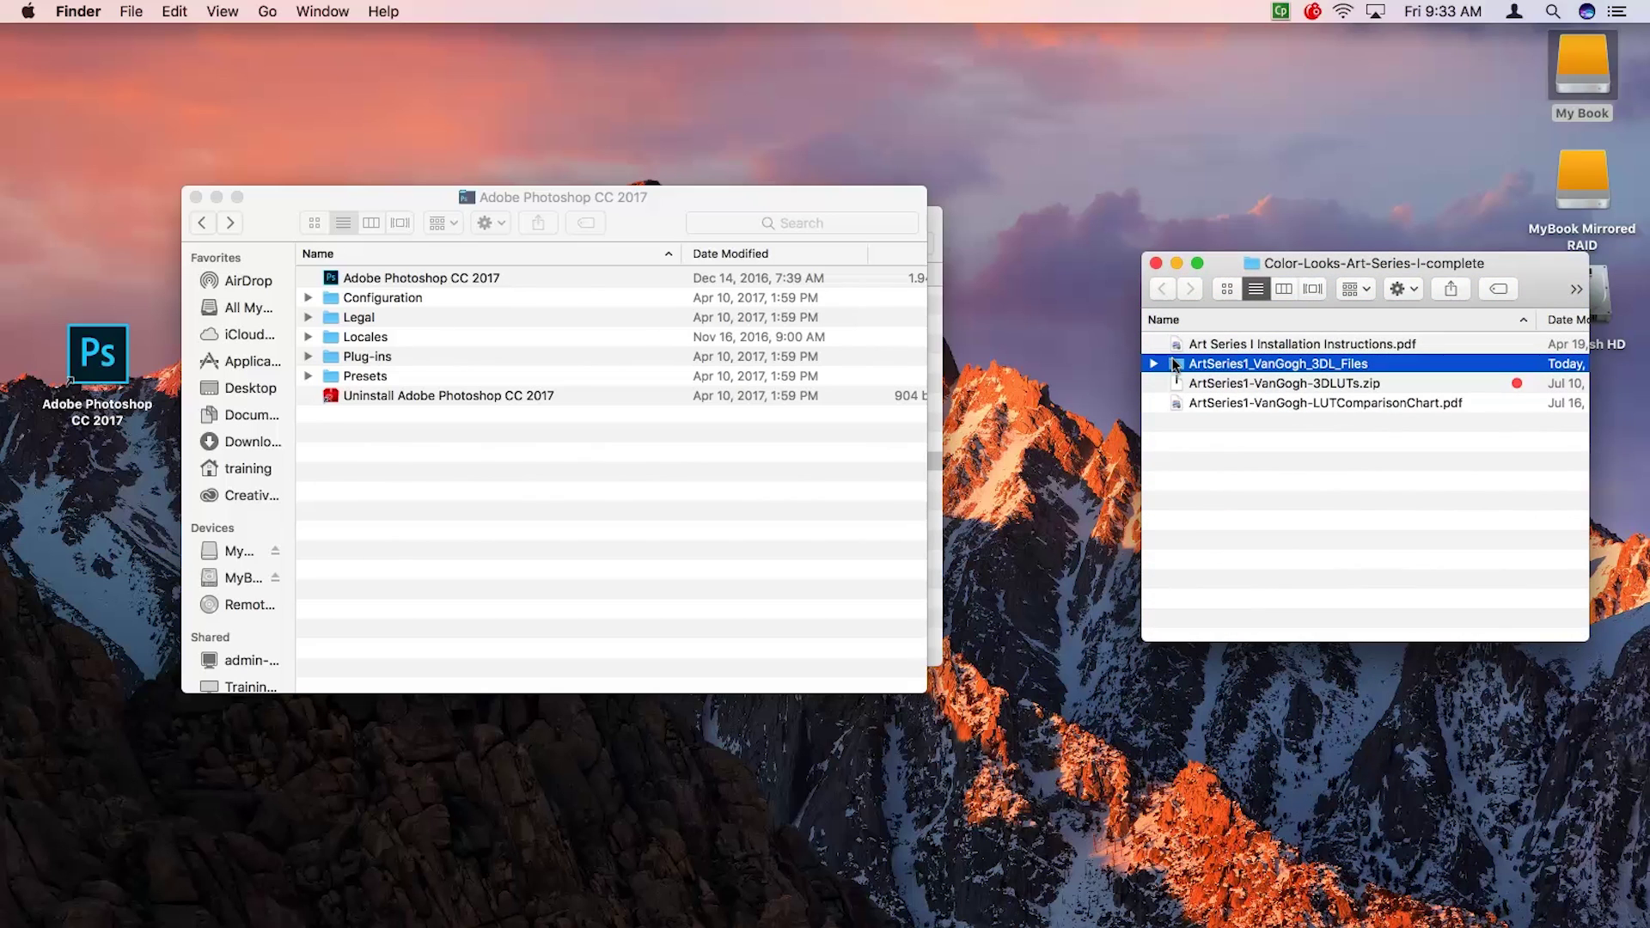
pyautogui.click(926, 338)
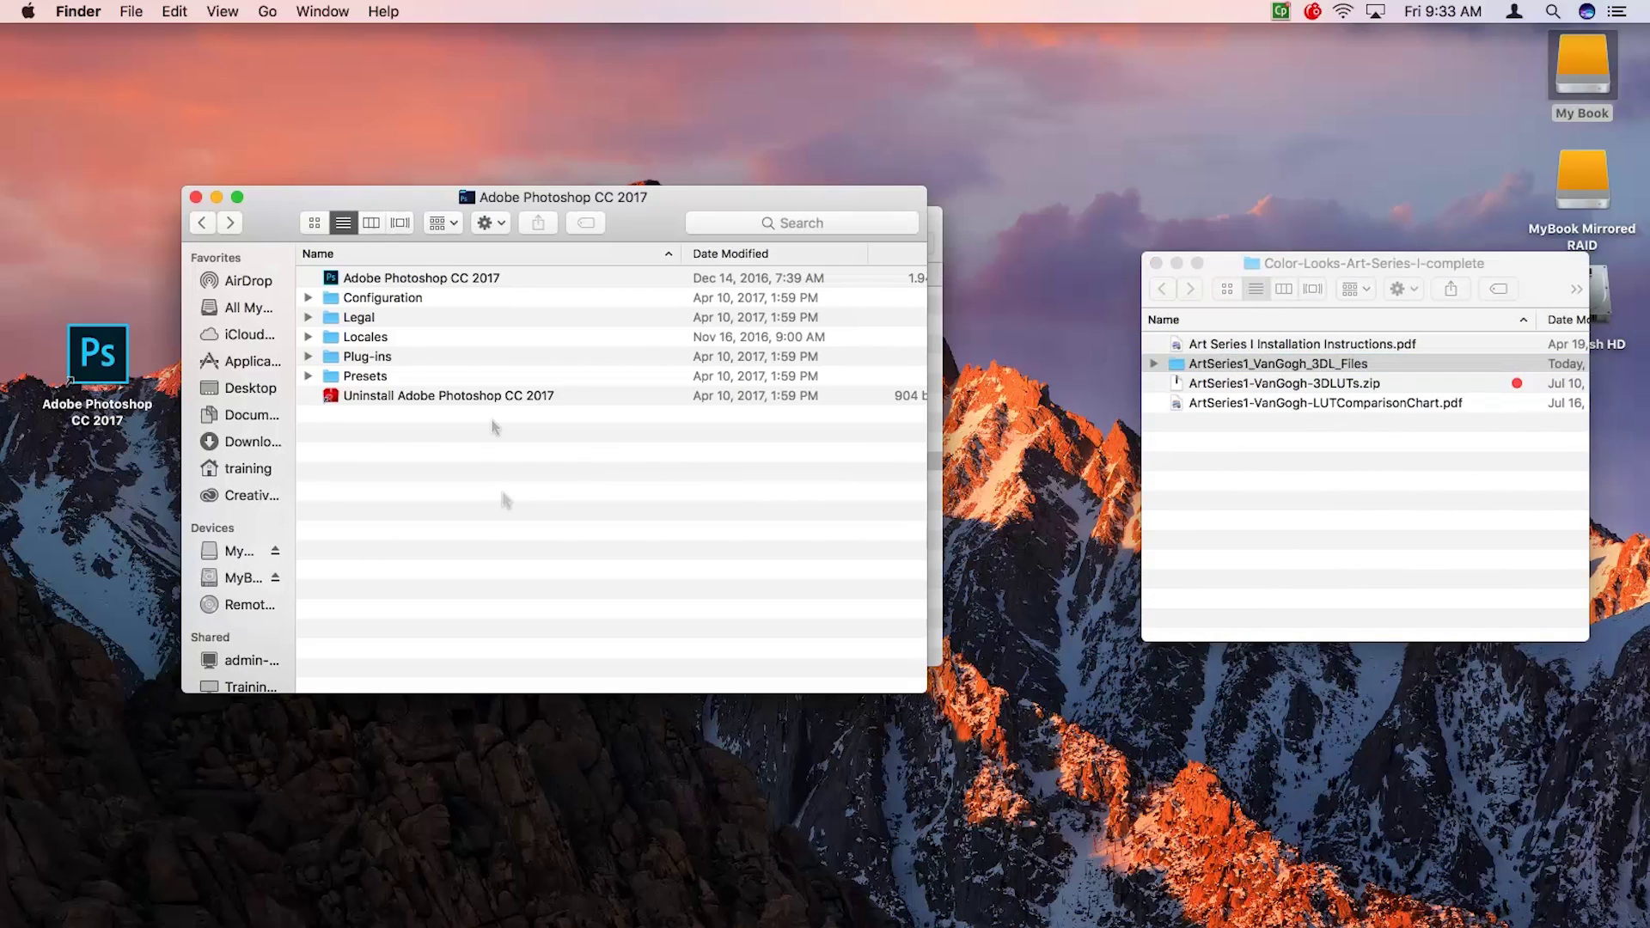
pyautogui.doubleClick(332, 379)
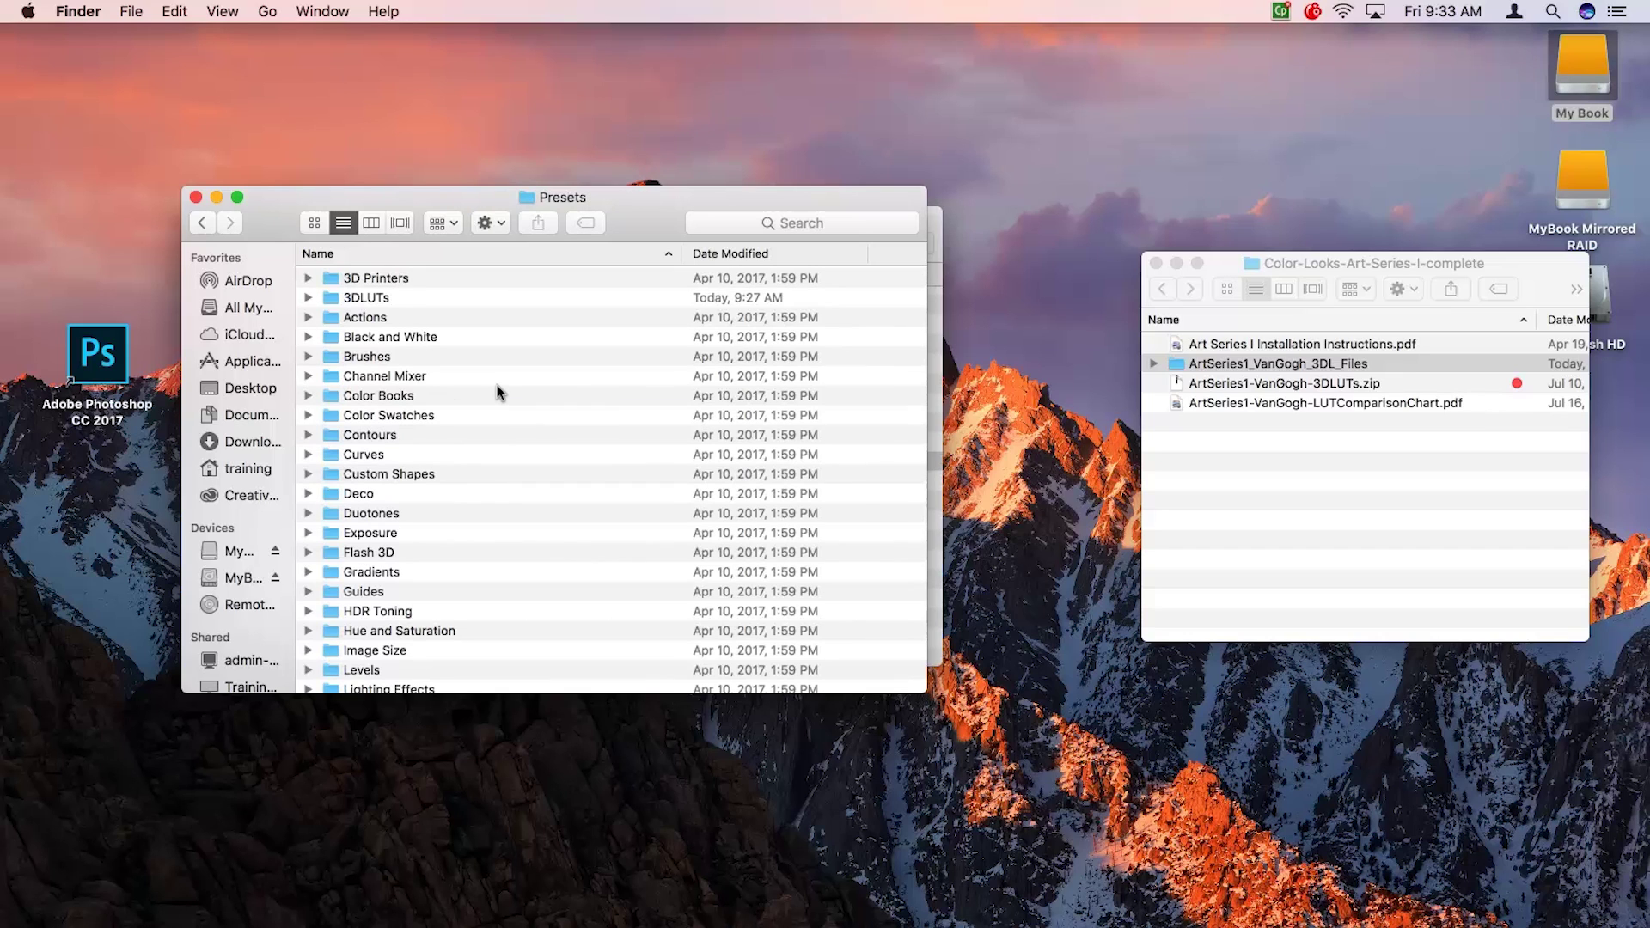
# Copy the ArtSeries1_VanGogh_3DL_Files folder and paste it into Photoshop's 3DLUTs presets folder.
pyautogui.click(333, 300)
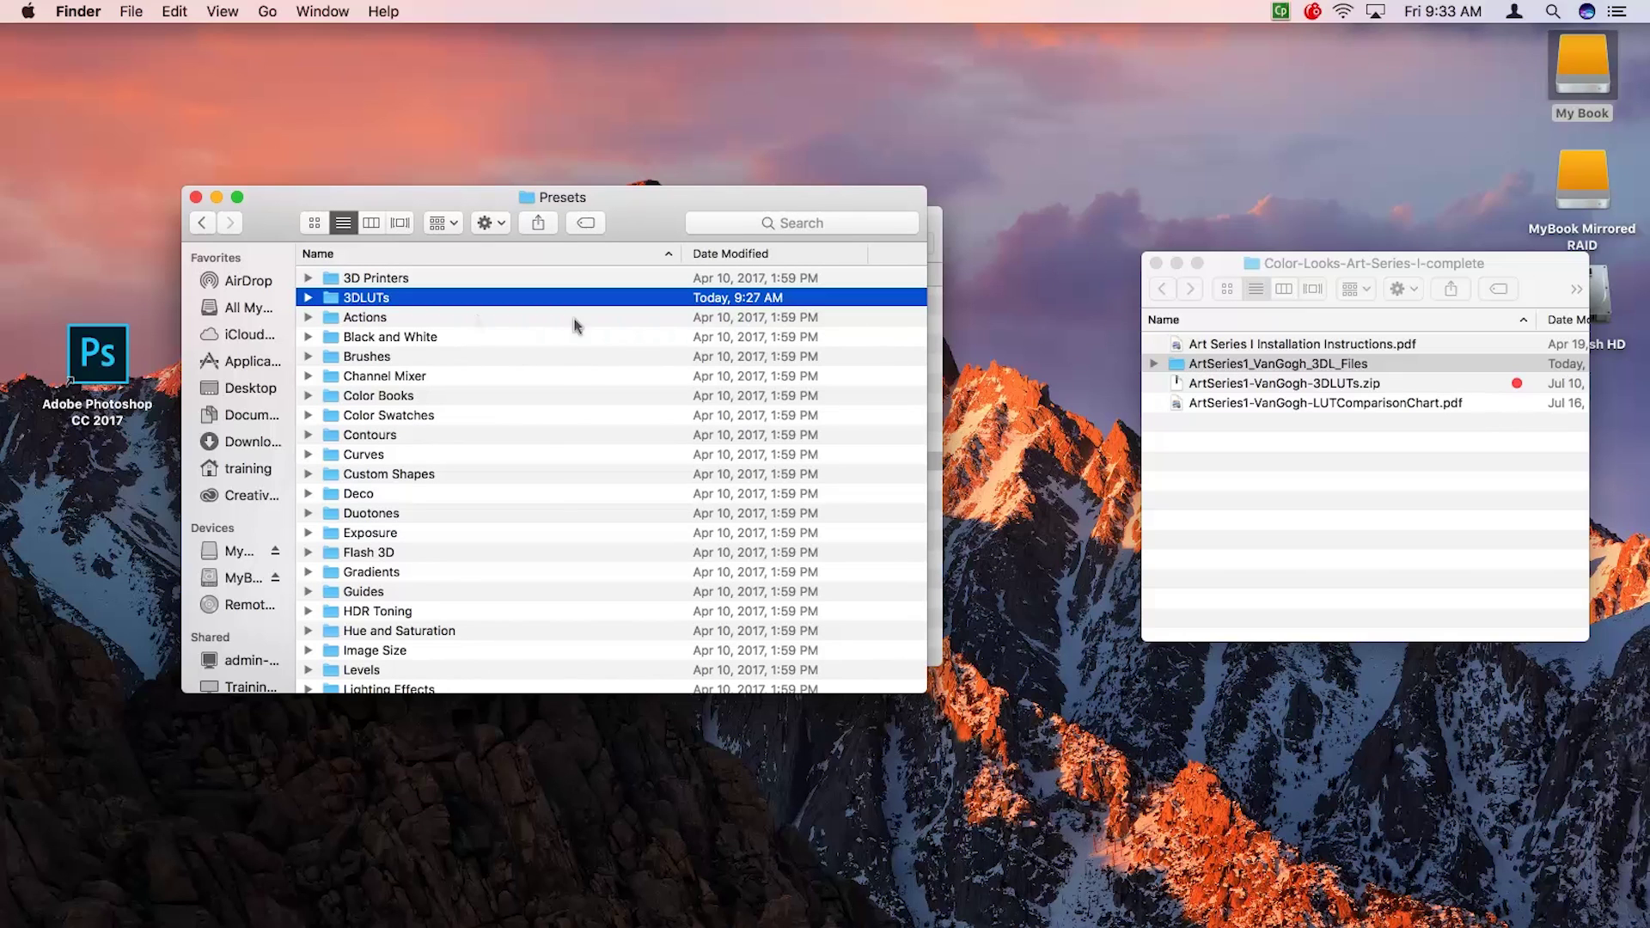
pyautogui.rightClick(1179, 364)
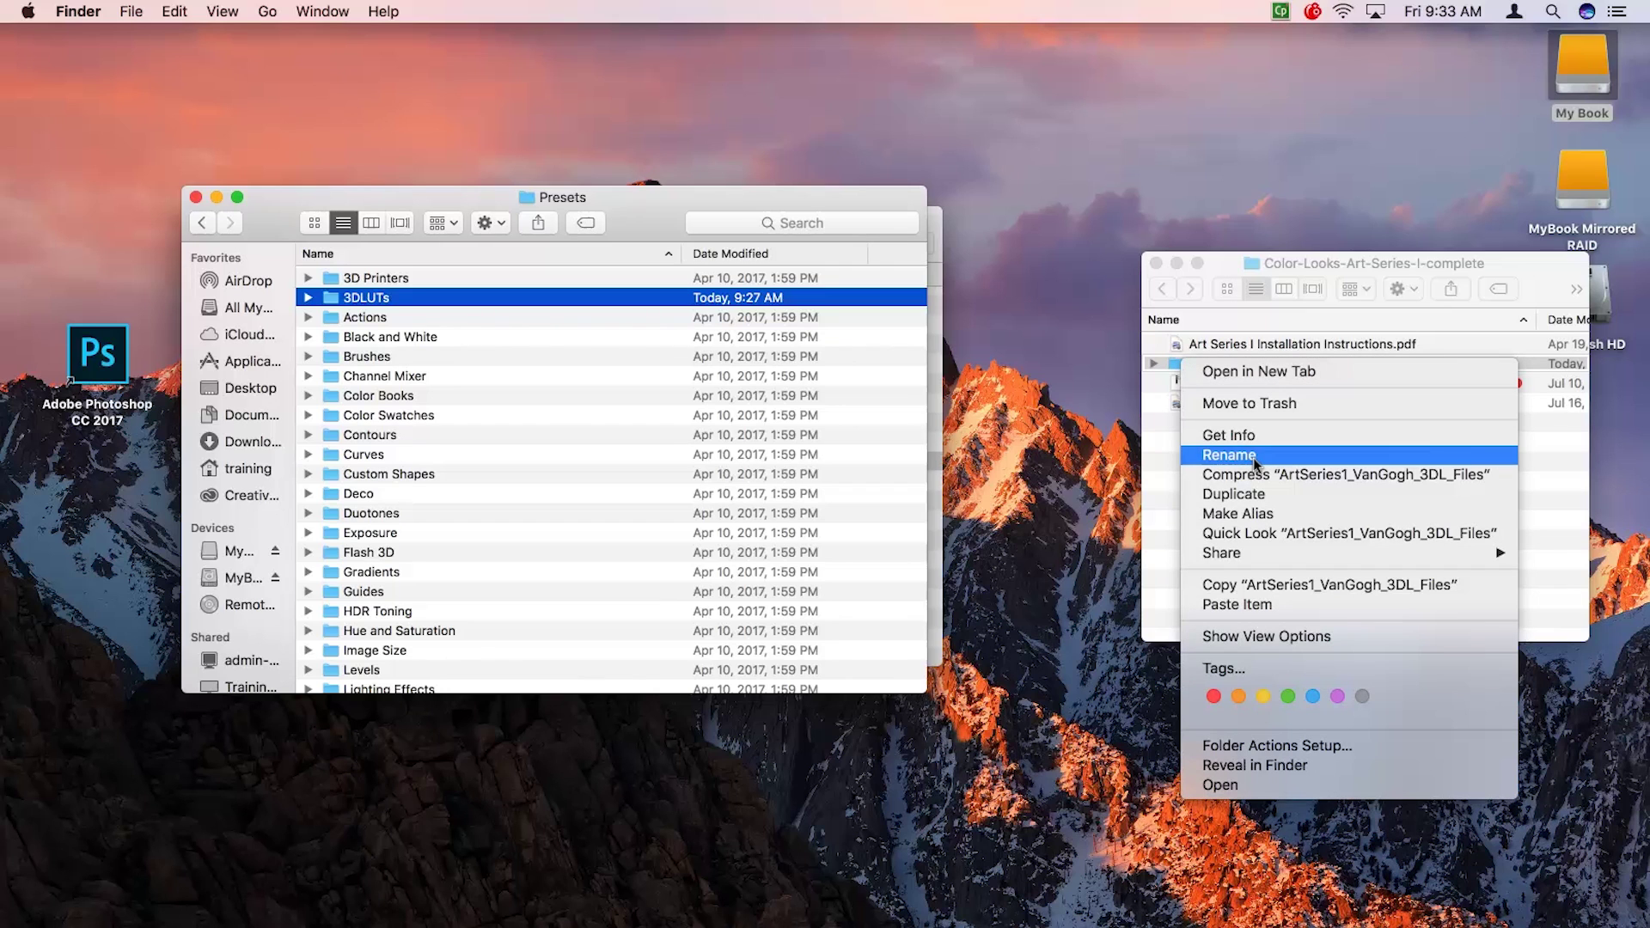
pyautogui.click(1250, 585)
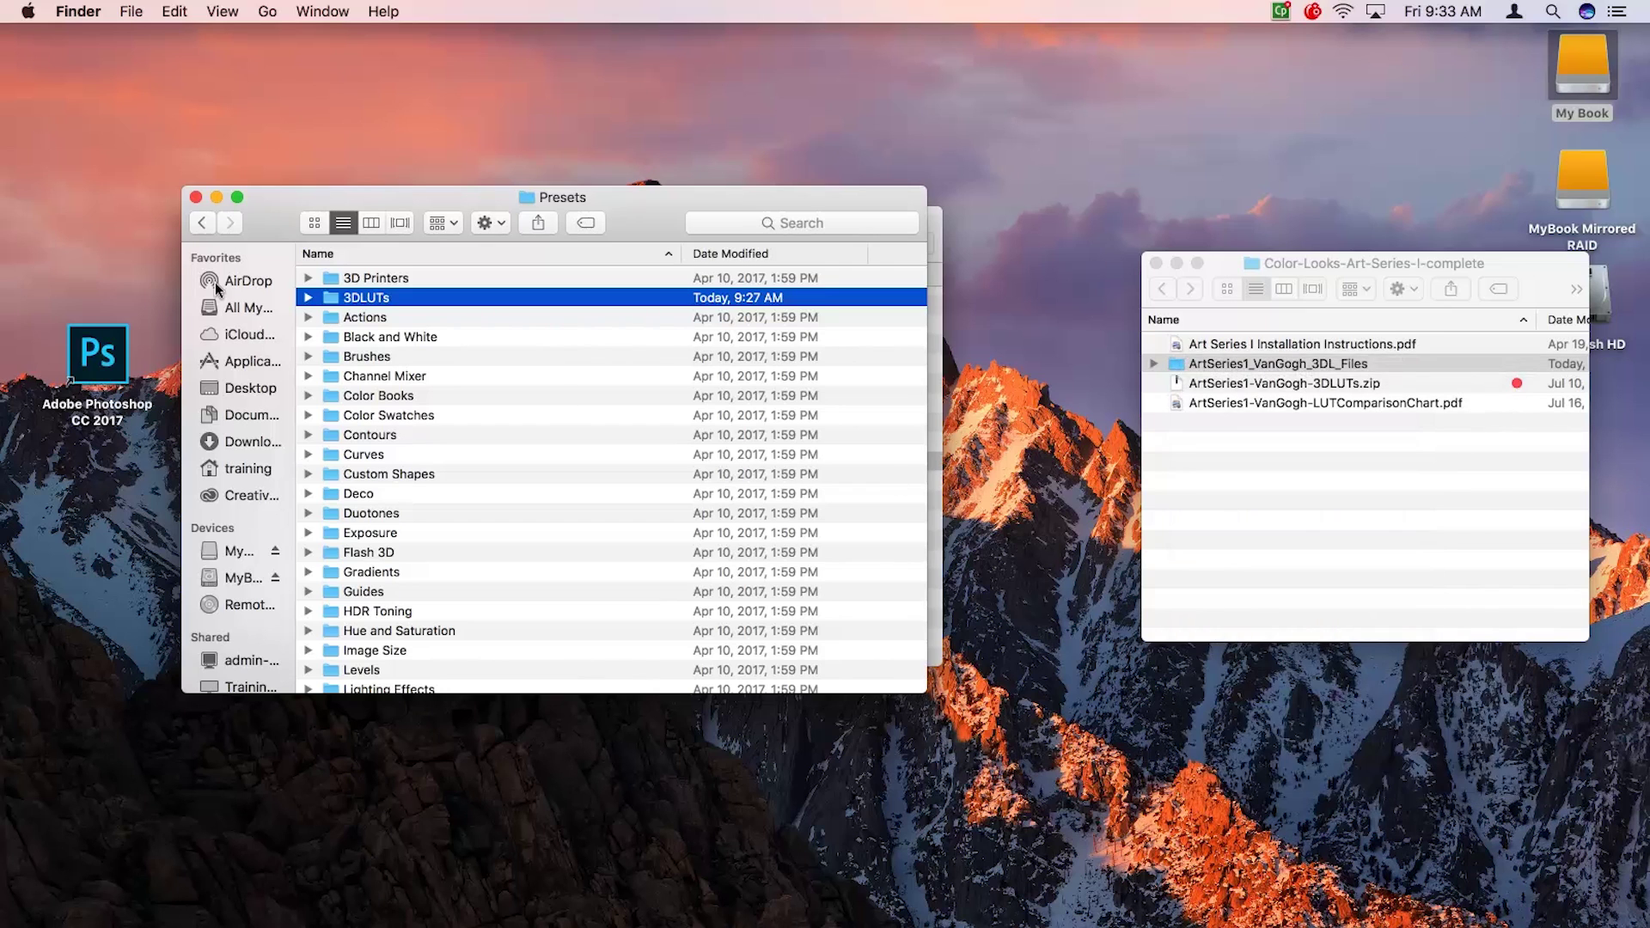
pyautogui.rightClick(334, 303)
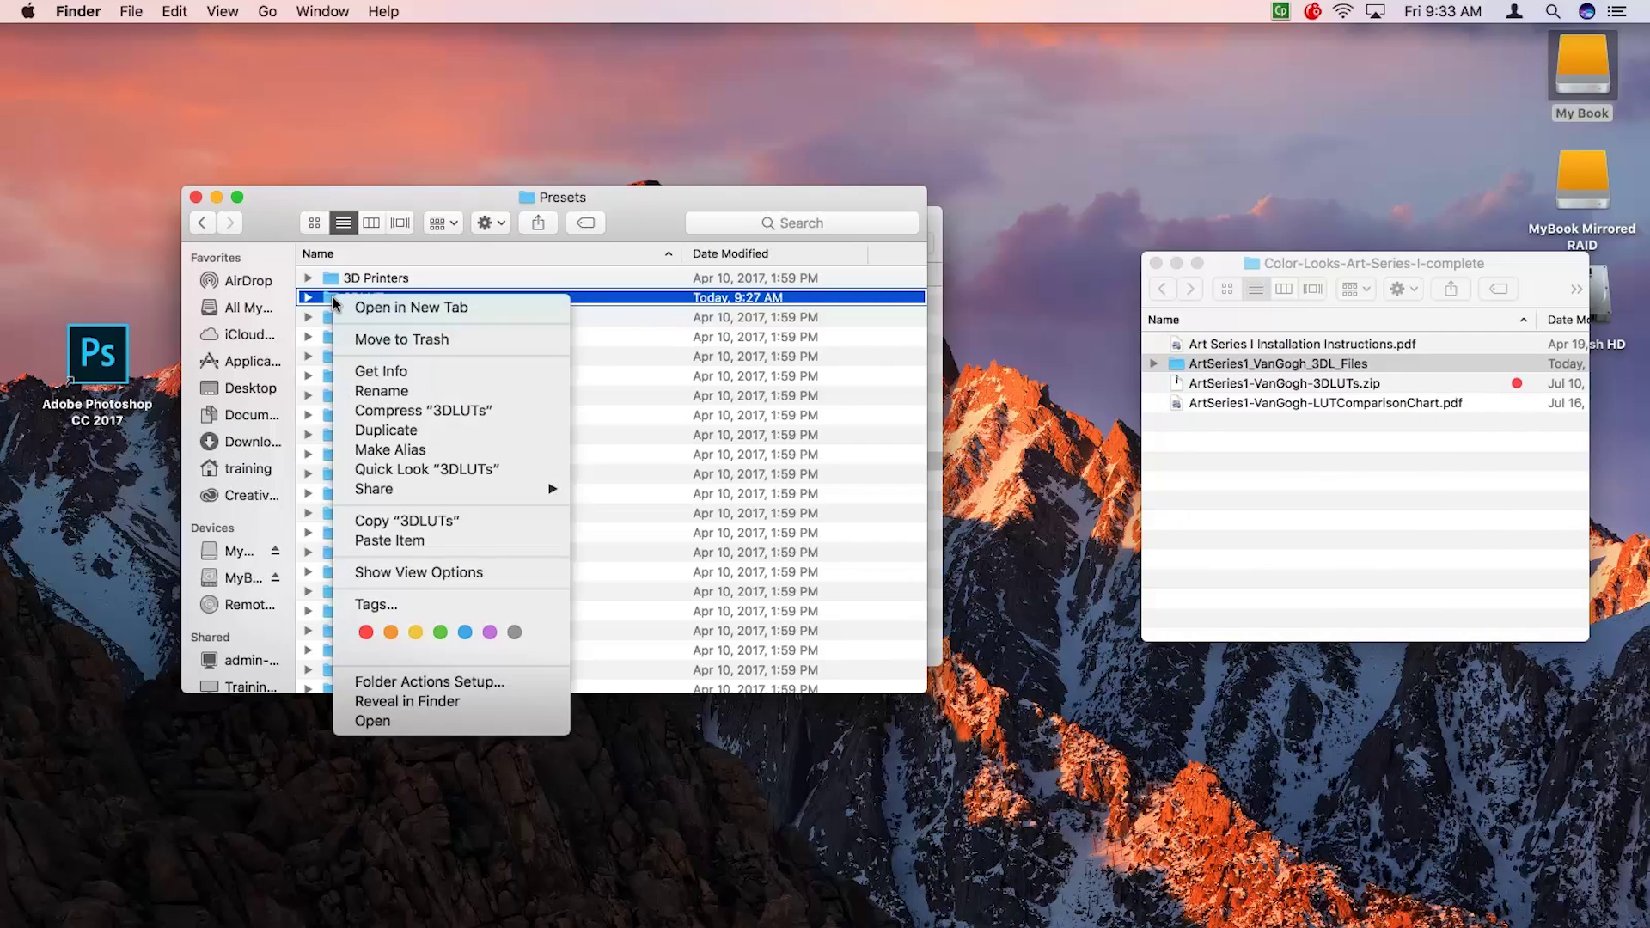
pyautogui.click(397, 539)
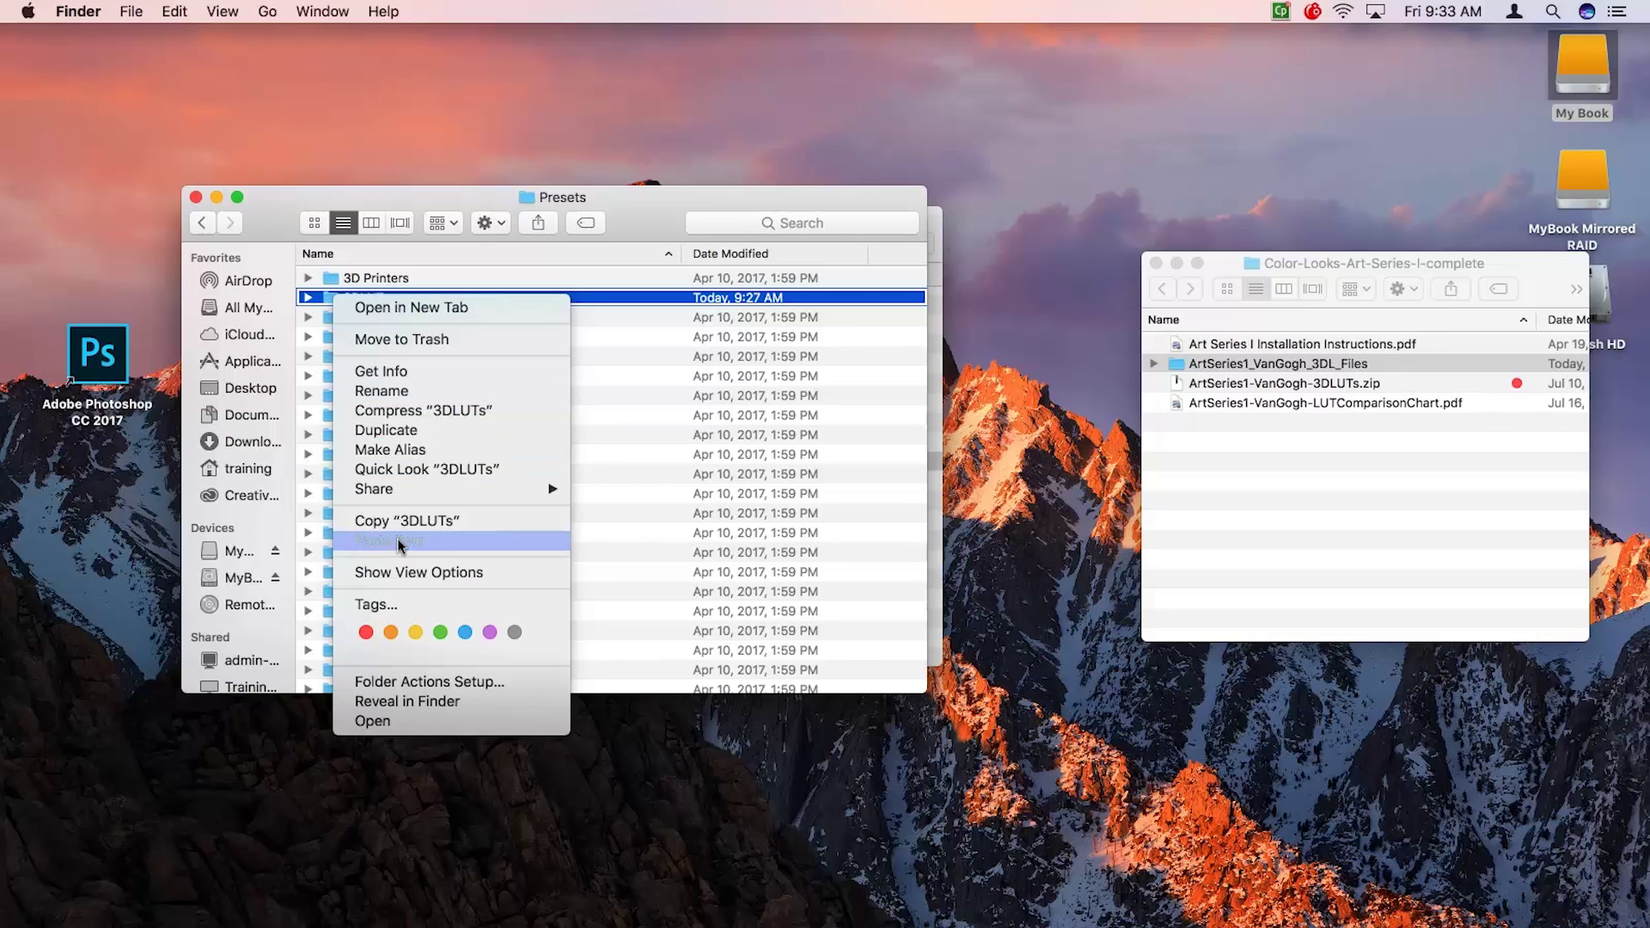
# Confirm the Van Gogh folder is inside 3DLUTs, then return to Adobe Photoshop CC 2017.
pyautogui.click(307, 297)
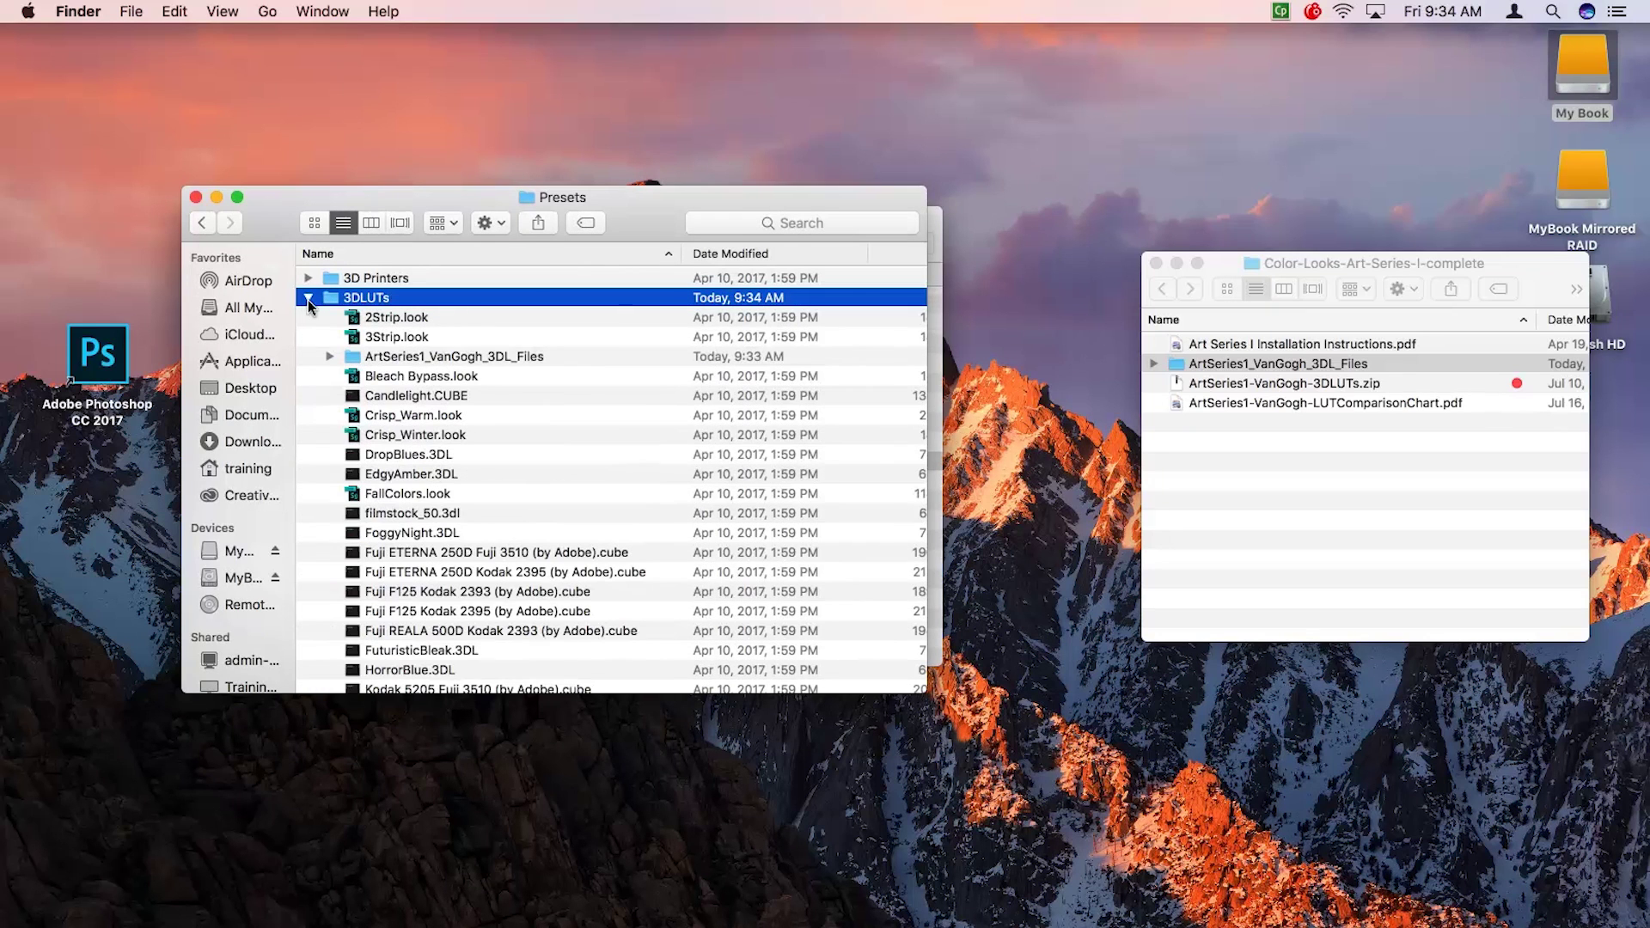
pyautogui.click(409, 357)
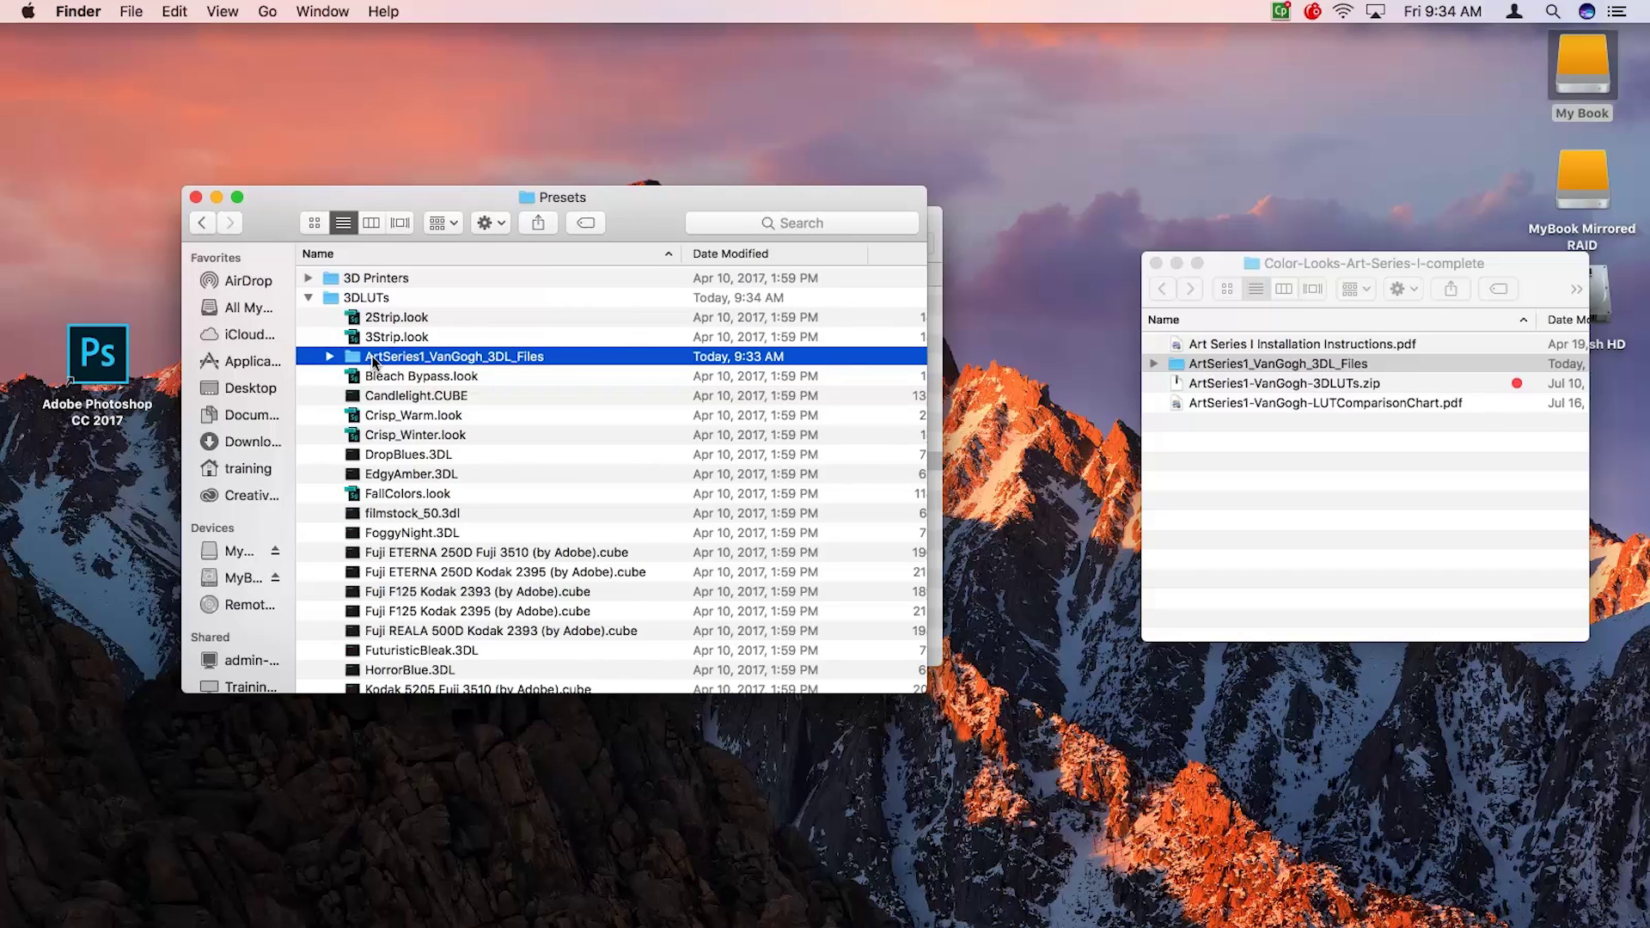
pyautogui.click(308, 298)
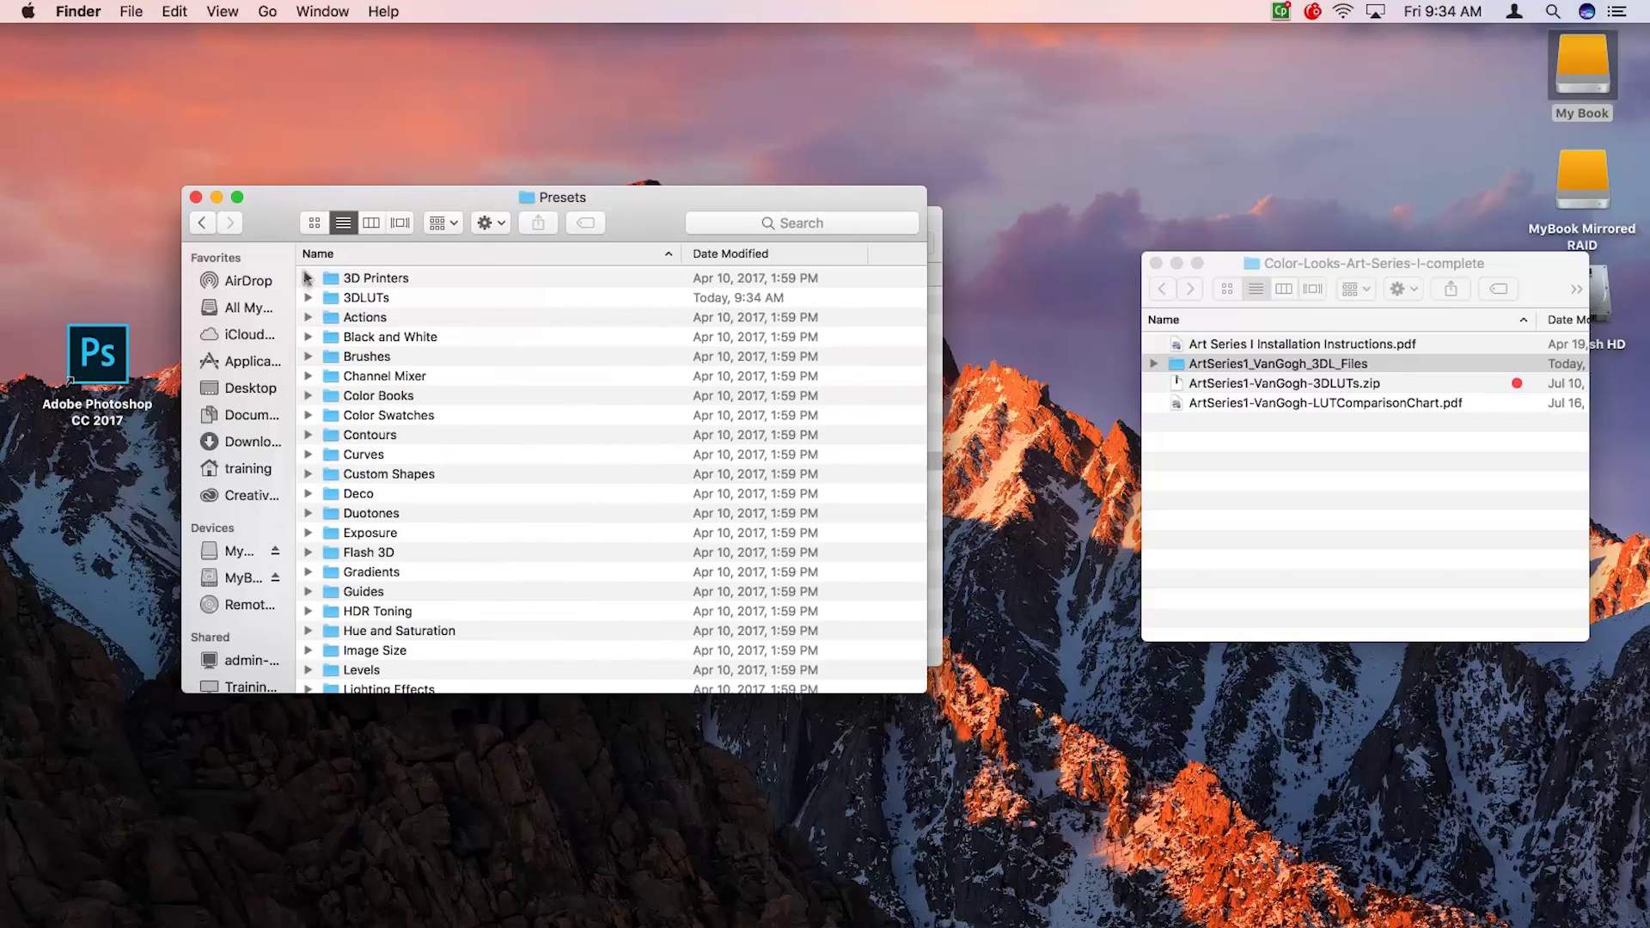
pyautogui.click(202, 223)
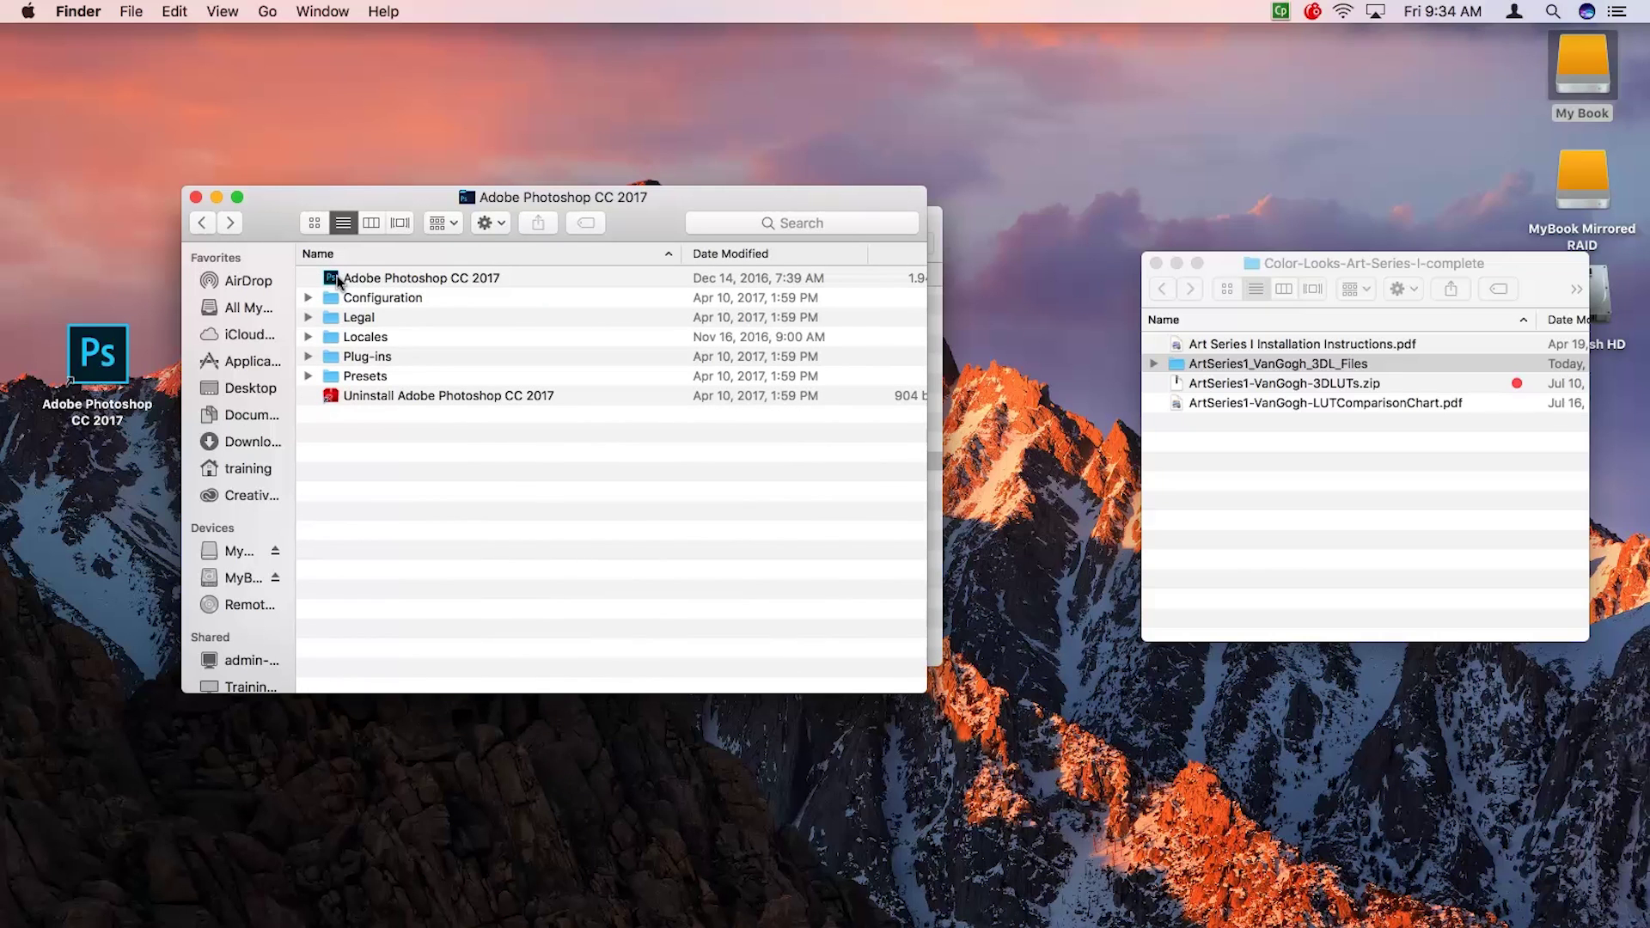
# Launch Photoshop, reopen MaryElizabeth_0912_0081_working.psd from recent files, and show the Adjustments panel.
pyautogui.doubleClick(337, 280)
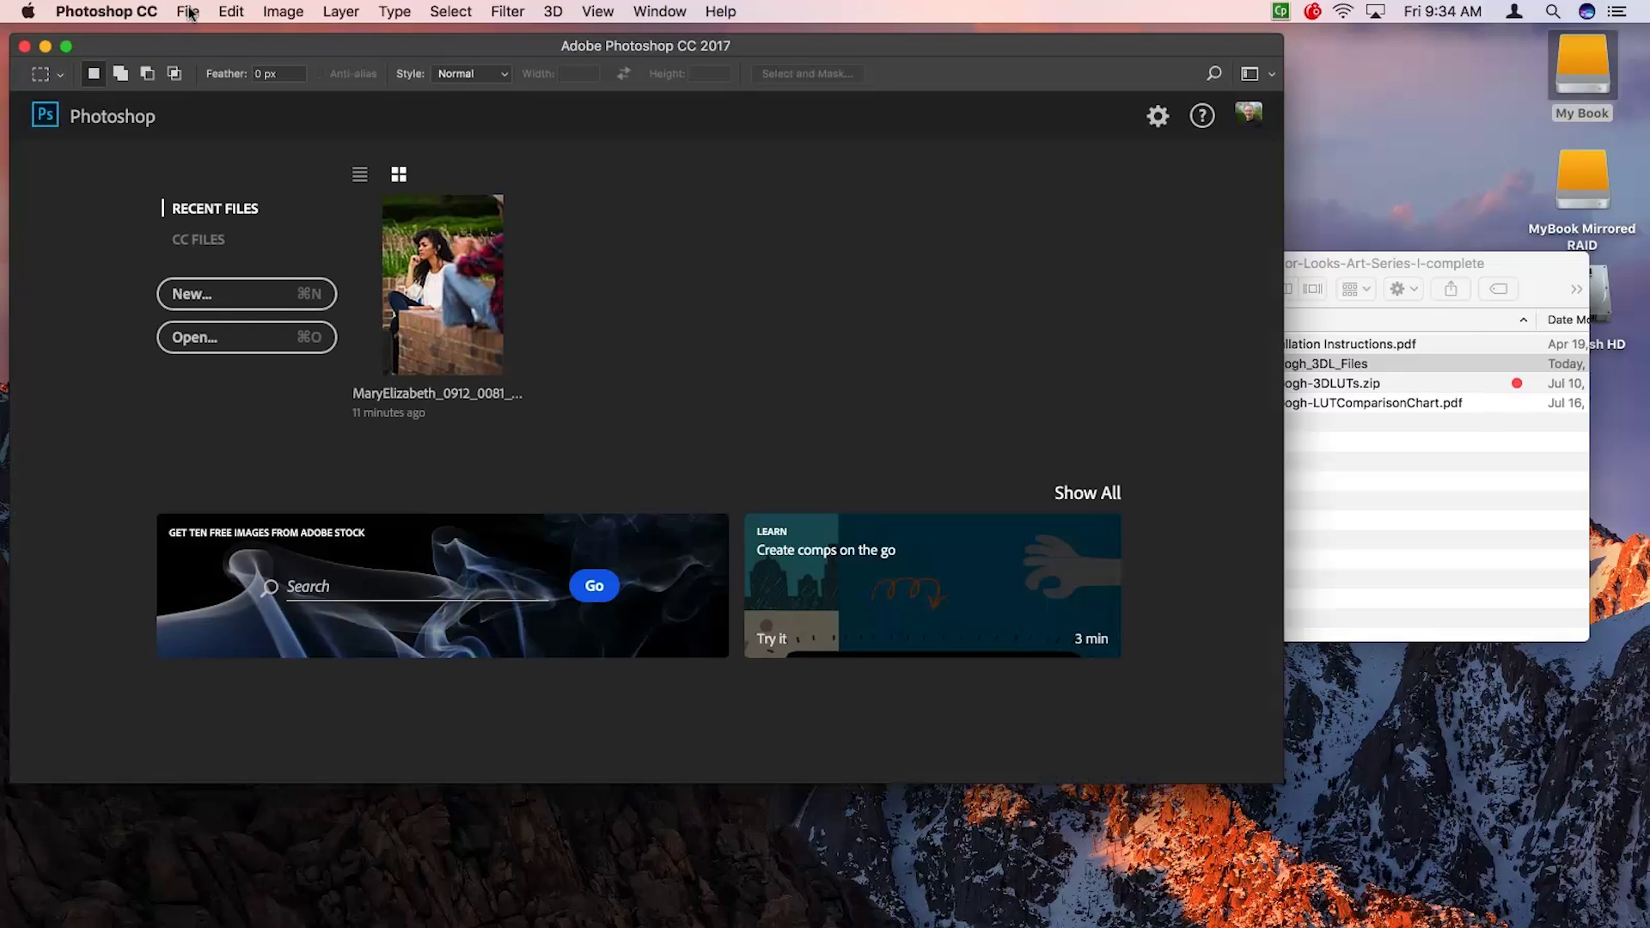
pyautogui.click(187, 11)
pyautogui.moveTo(228, 110)
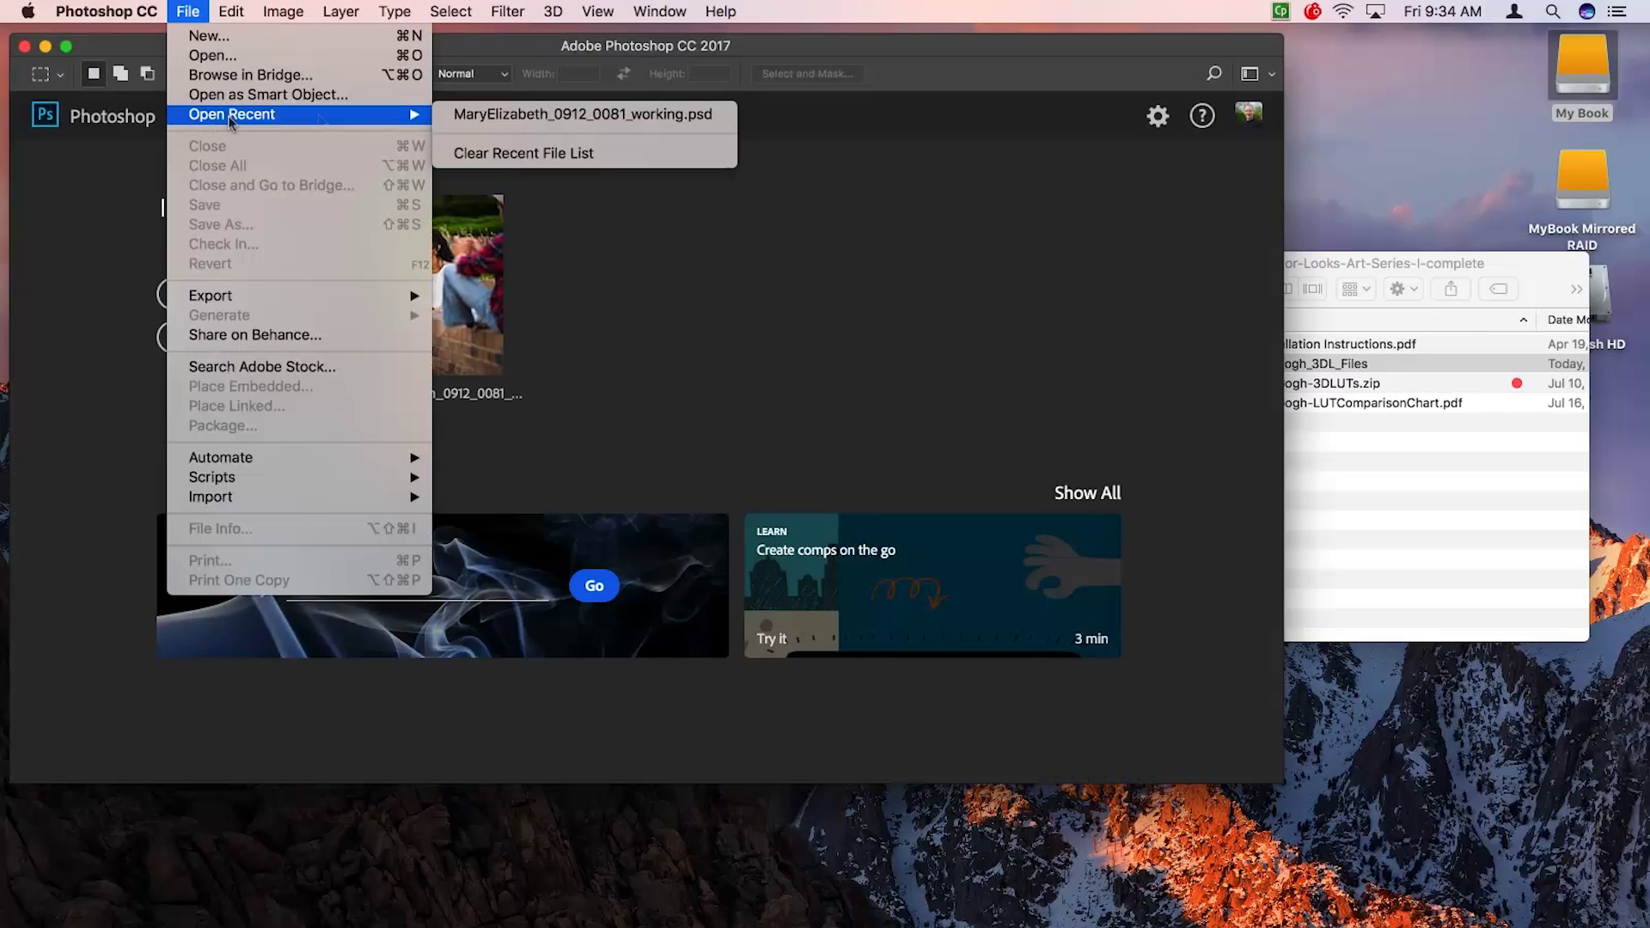
pyautogui.click(499, 111)
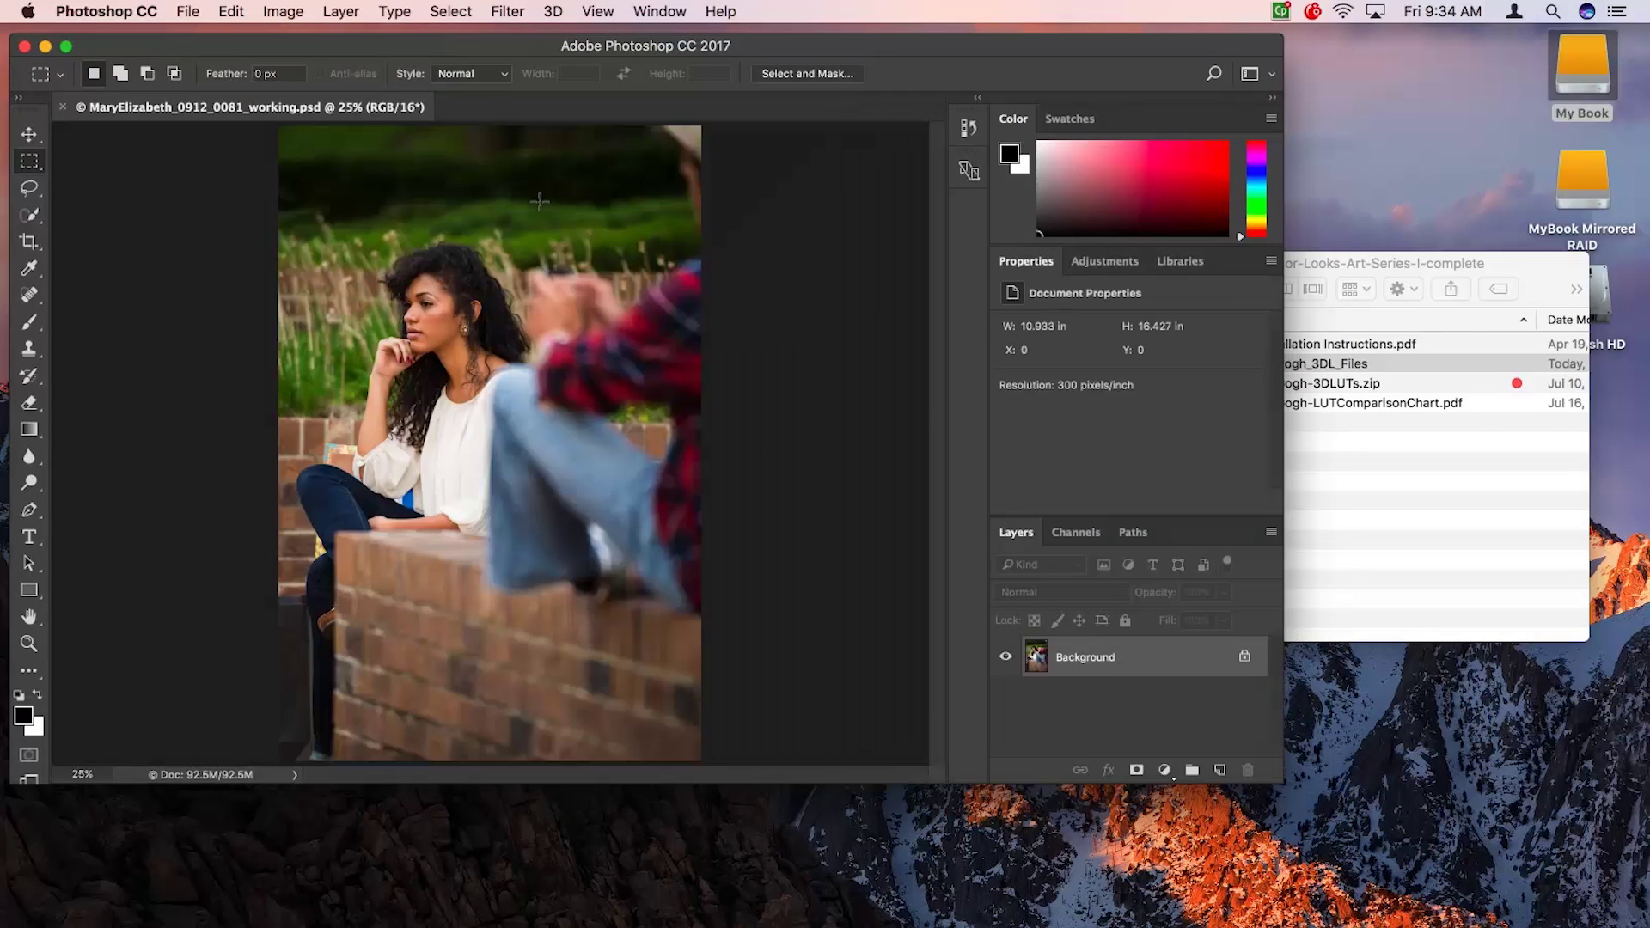
pyautogui.click(1118, 263)
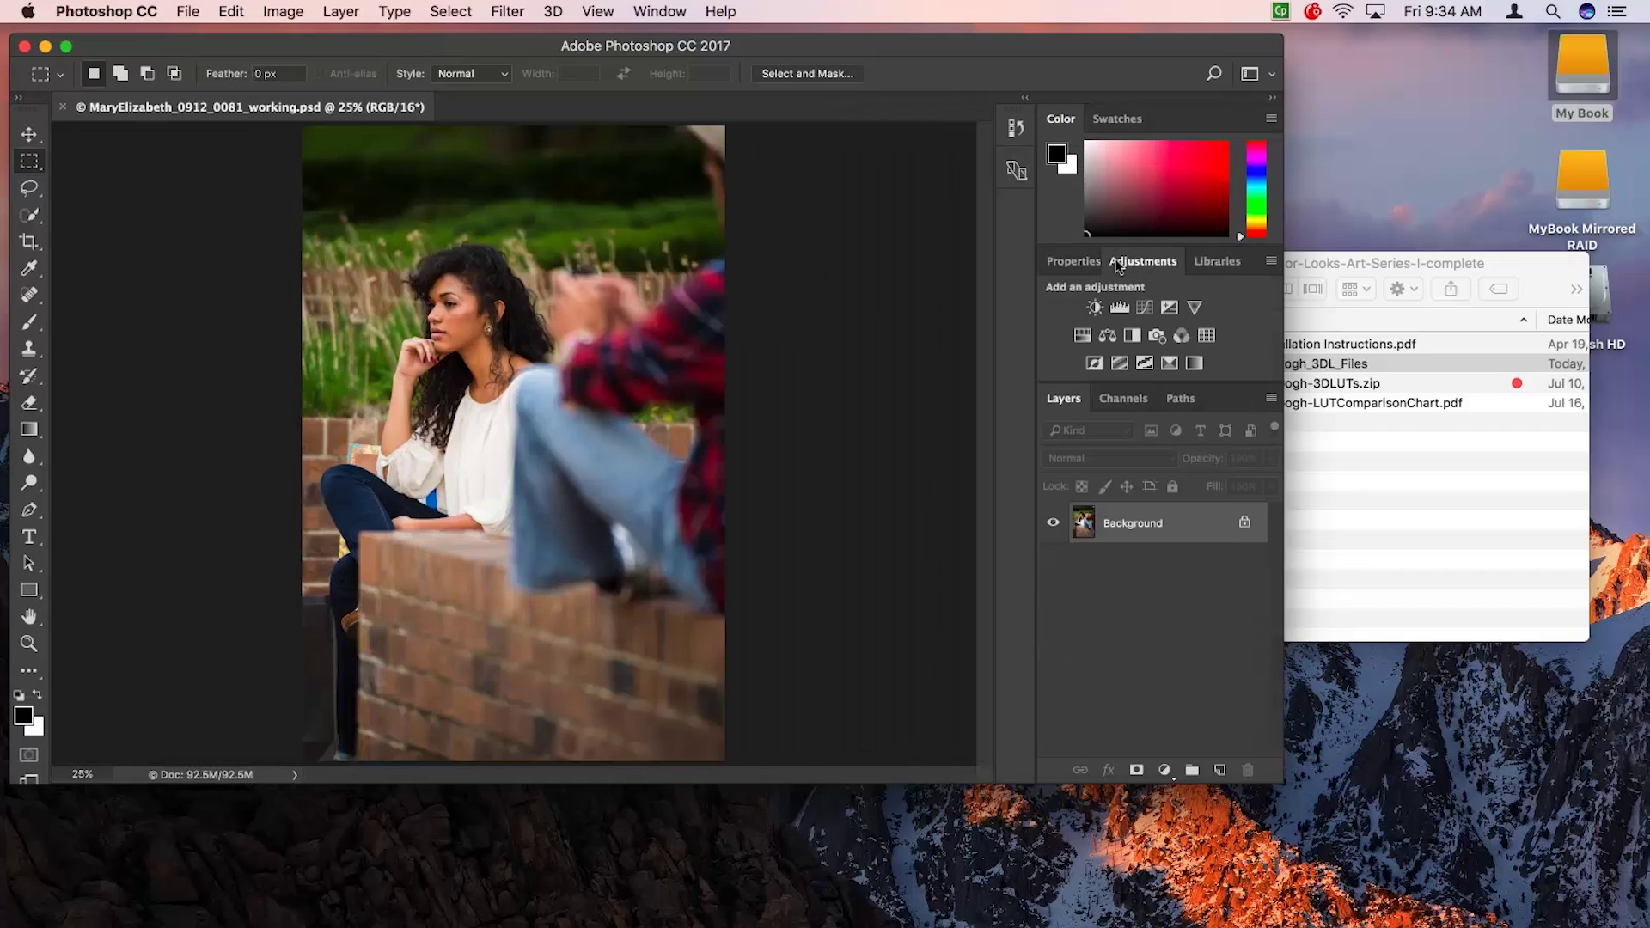
# Add a Color Lookup layer using the Van Gogh Portrait 1.3DL LUT file.
pyautogui.click(1207, 336)
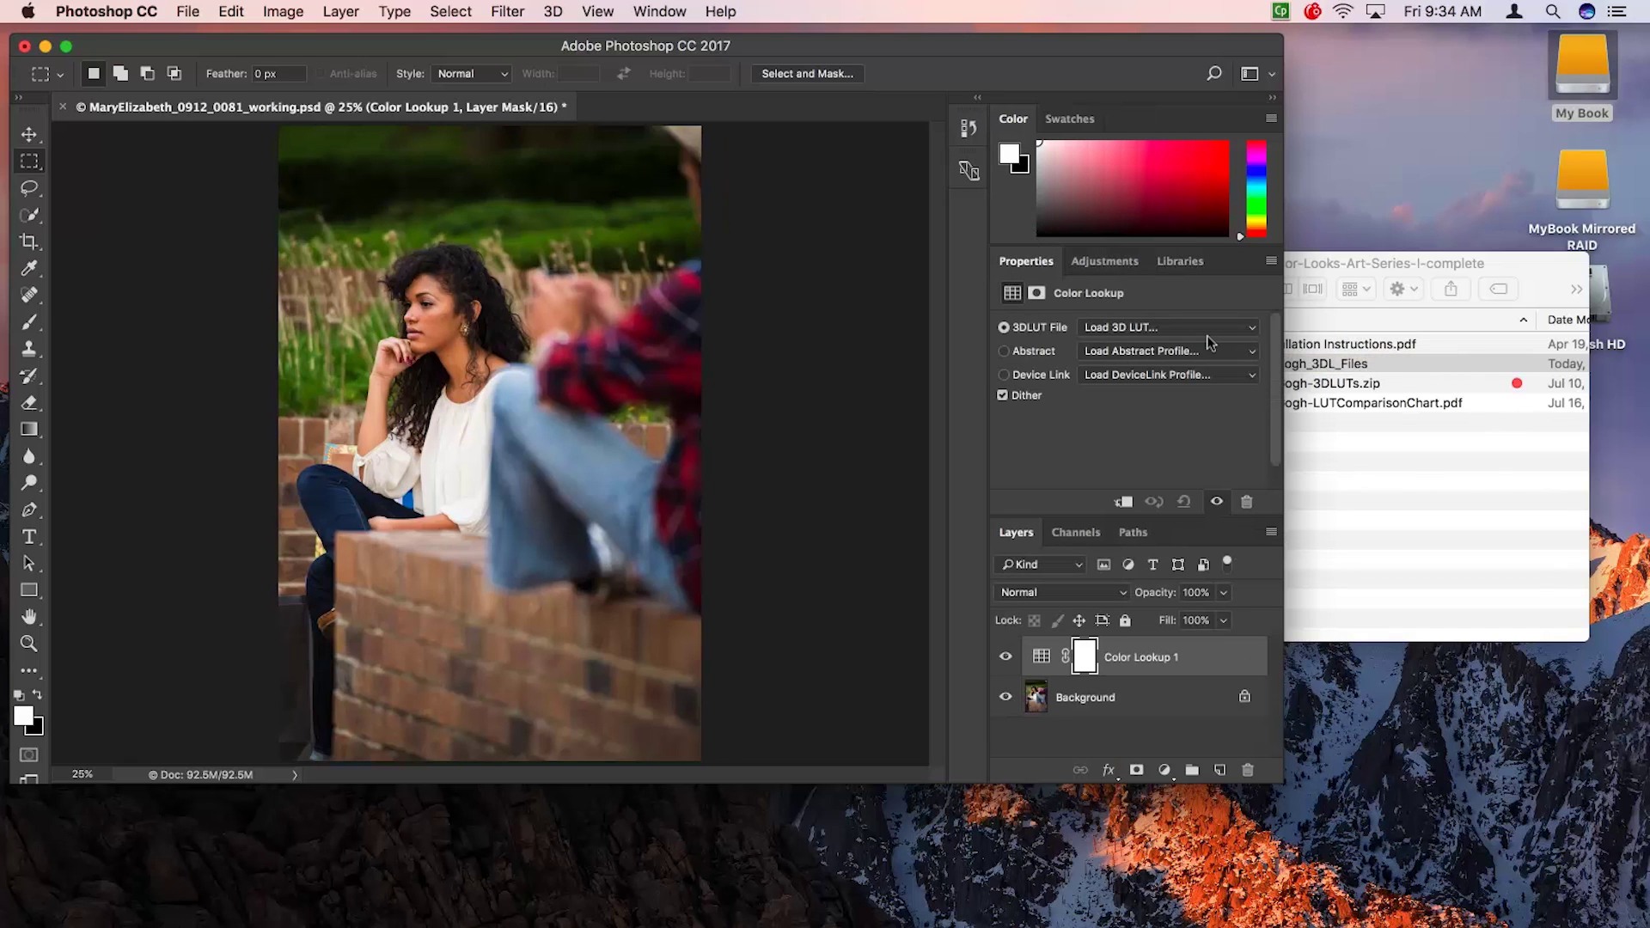
pyautogui.click(1134, 331)
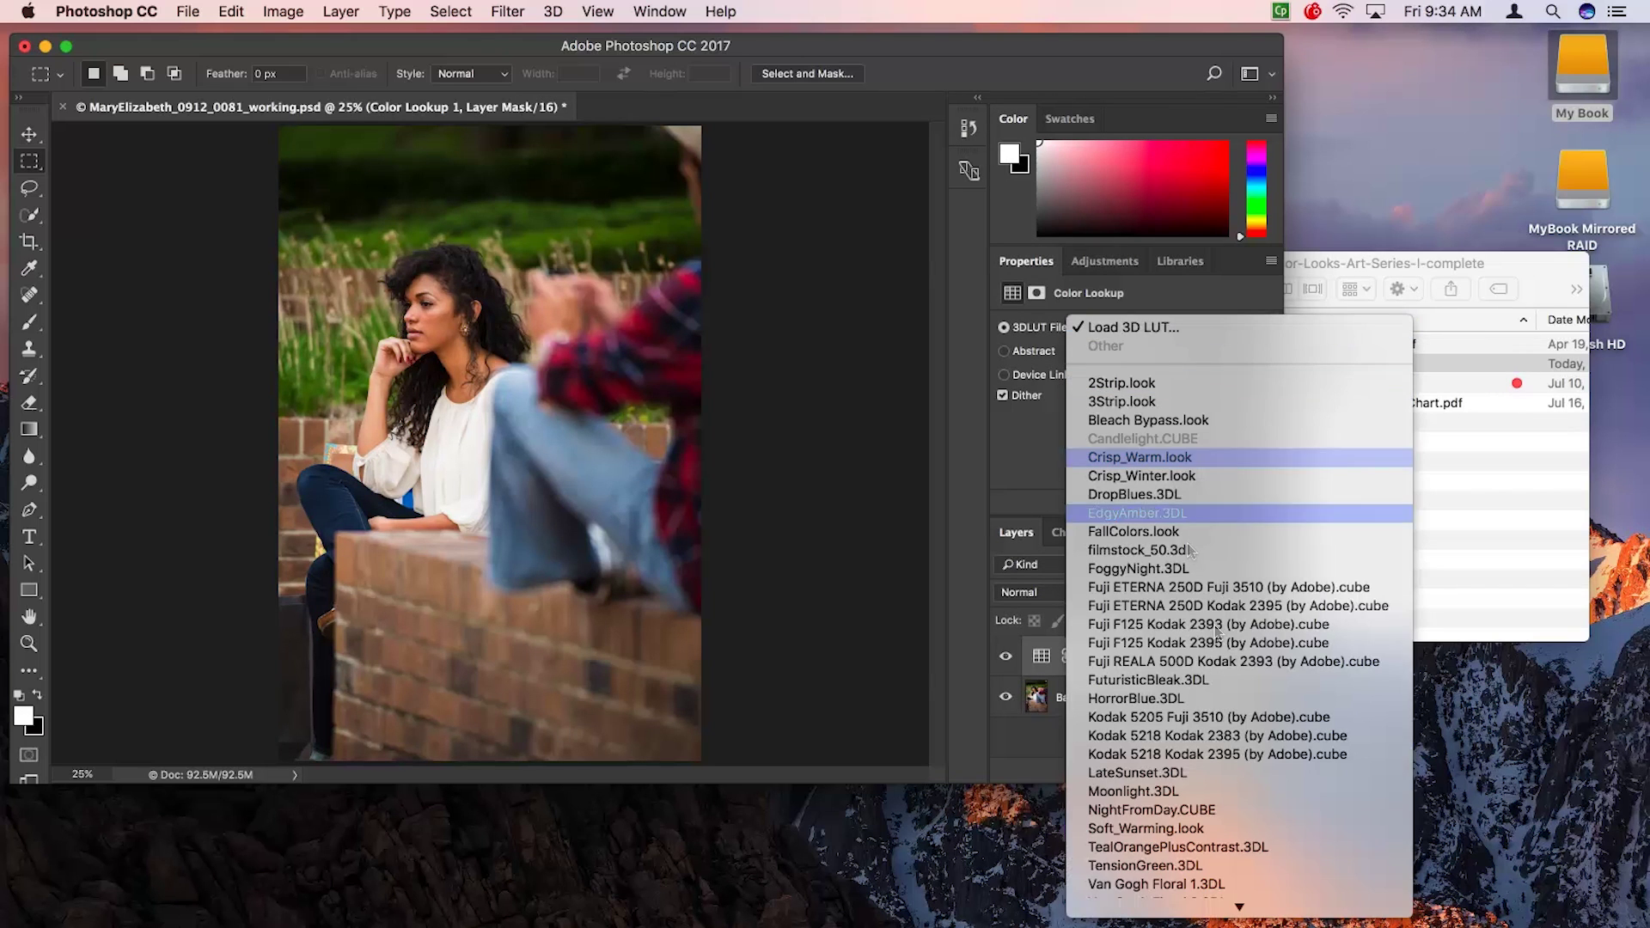
pyautogui.moveTo(1234, 904)
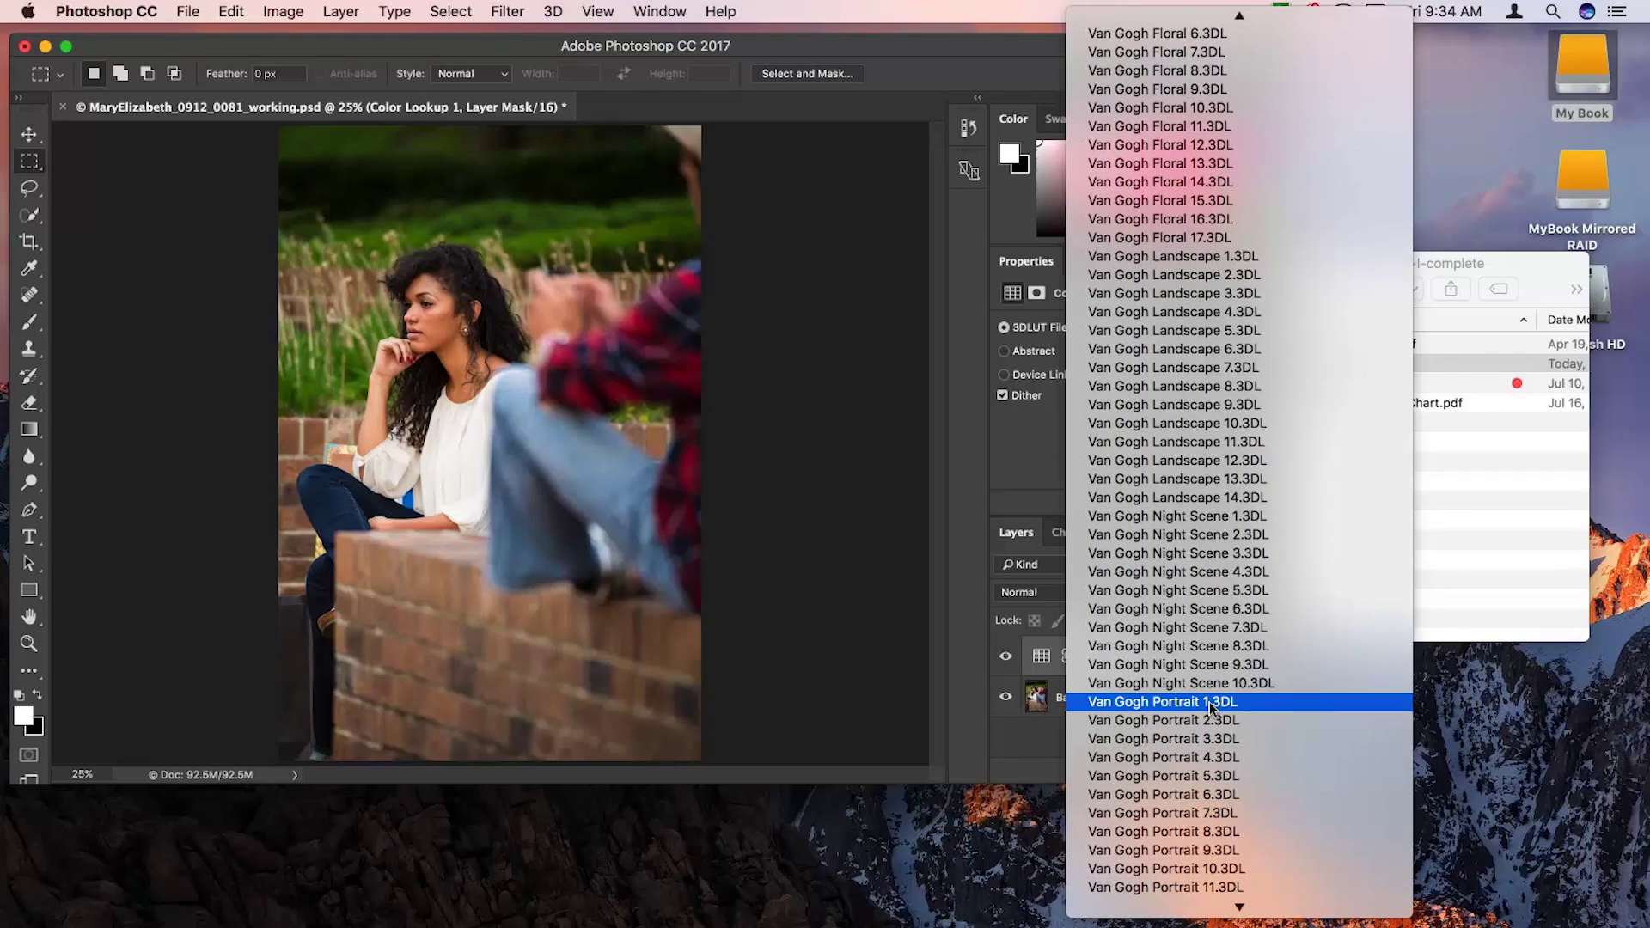
pyautogui.click(1208, 703)
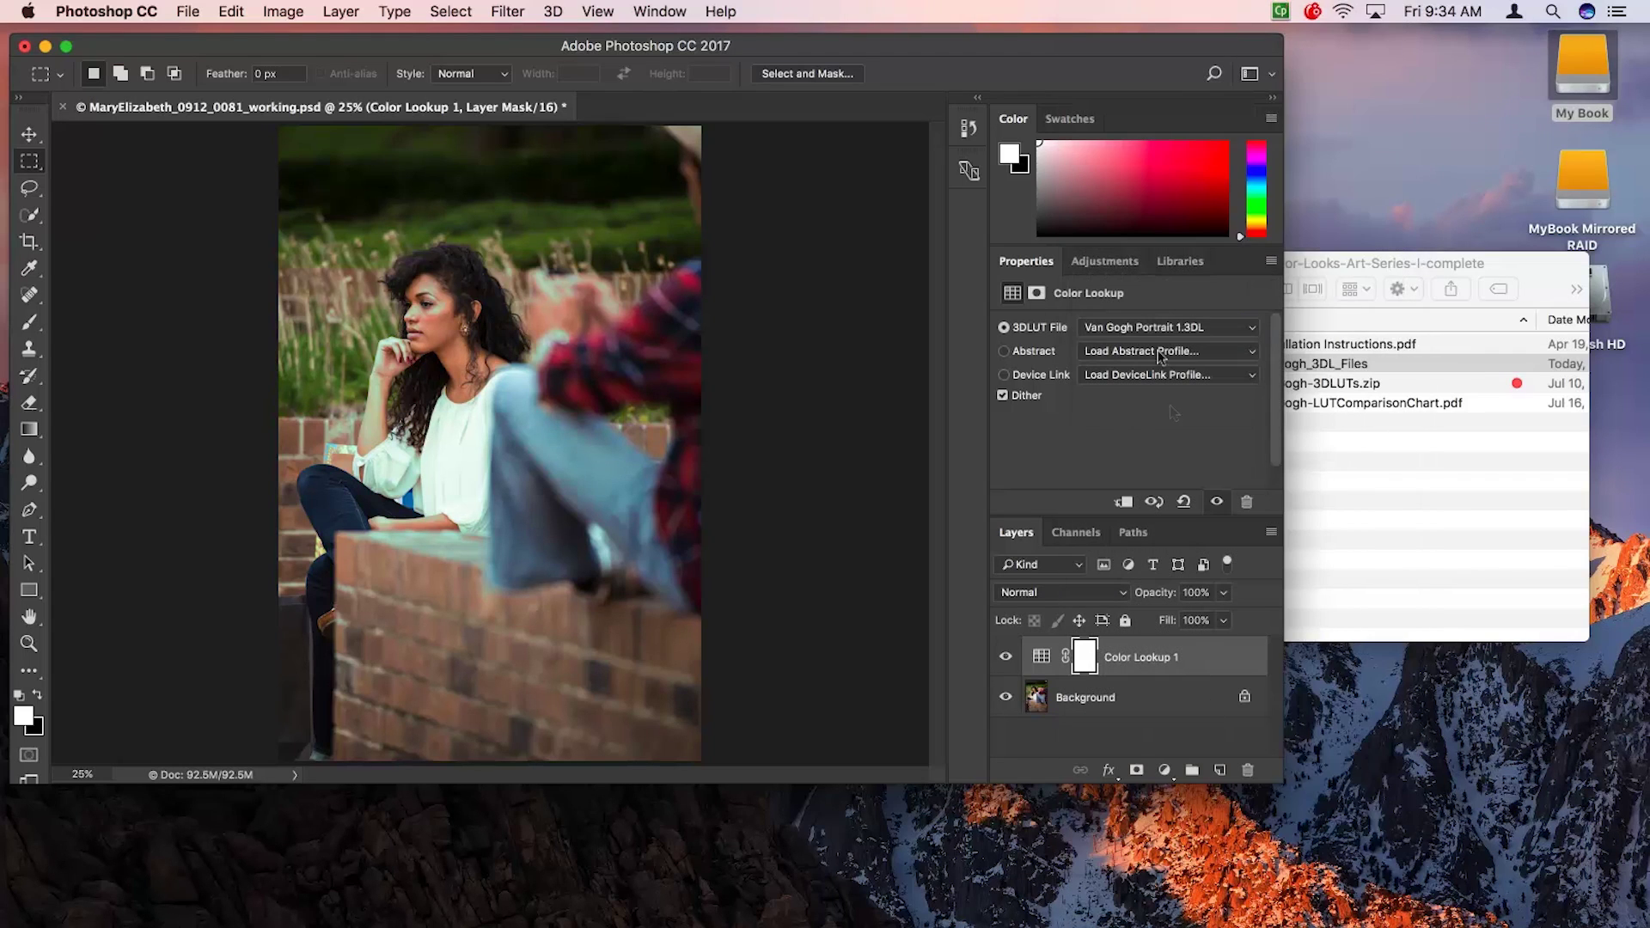
# Try the Van Gogh Portrait 2 through 8 .3DL looks on the Color Lookup layer in turn.
pyautogui.click(1152, 329)
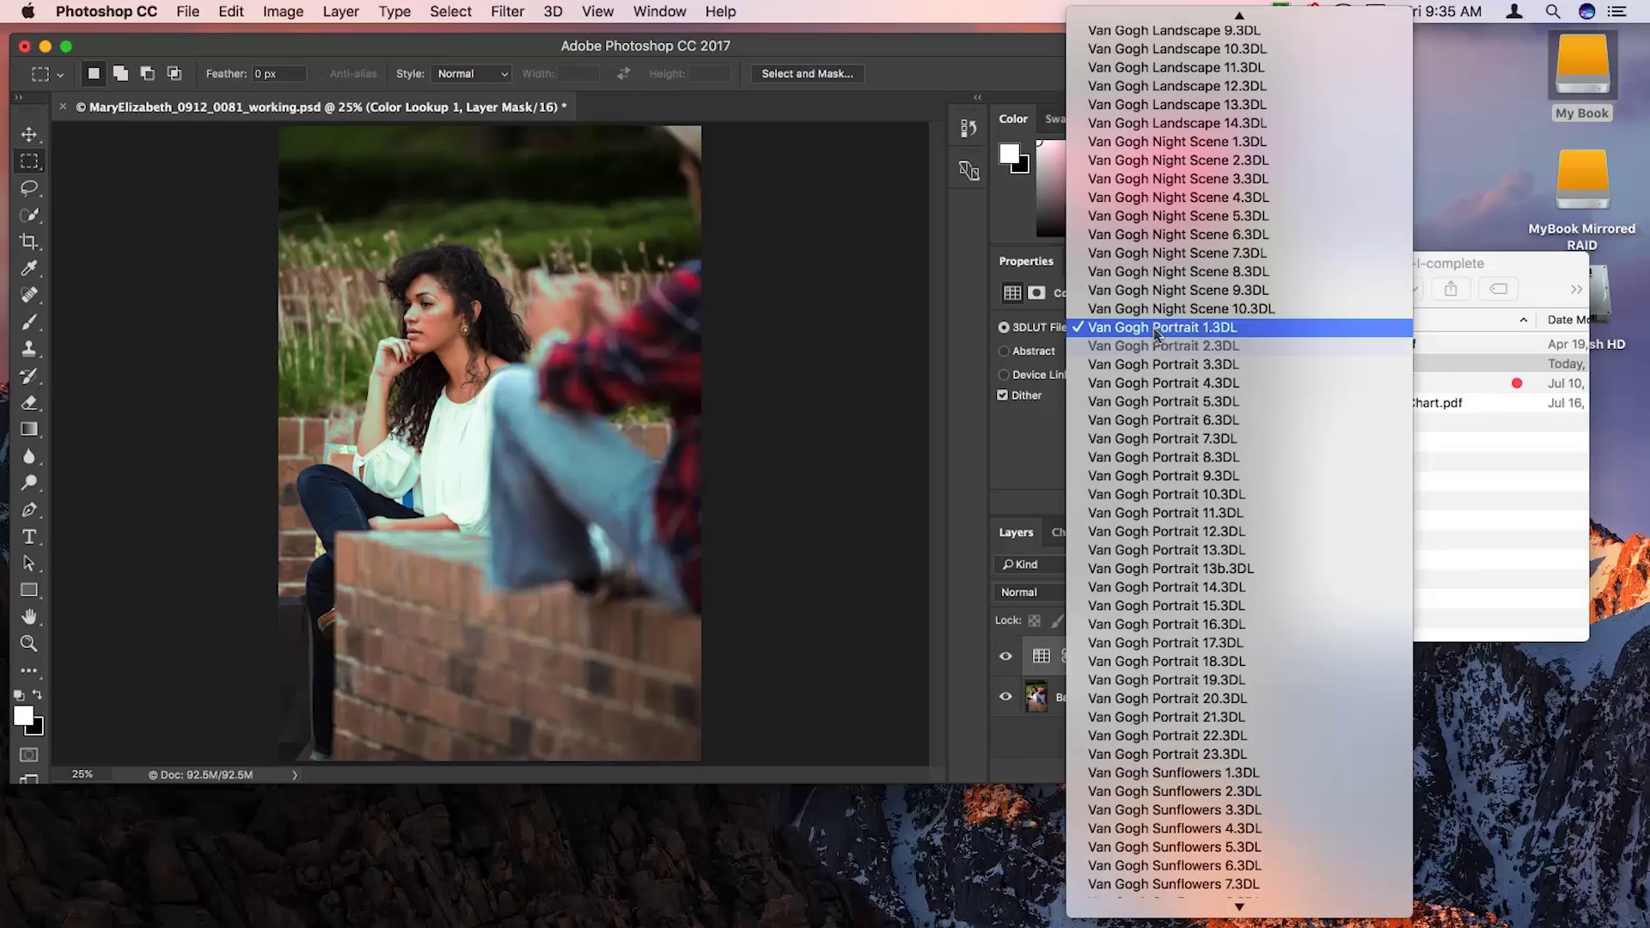
pyautogui.click(1152, 347)
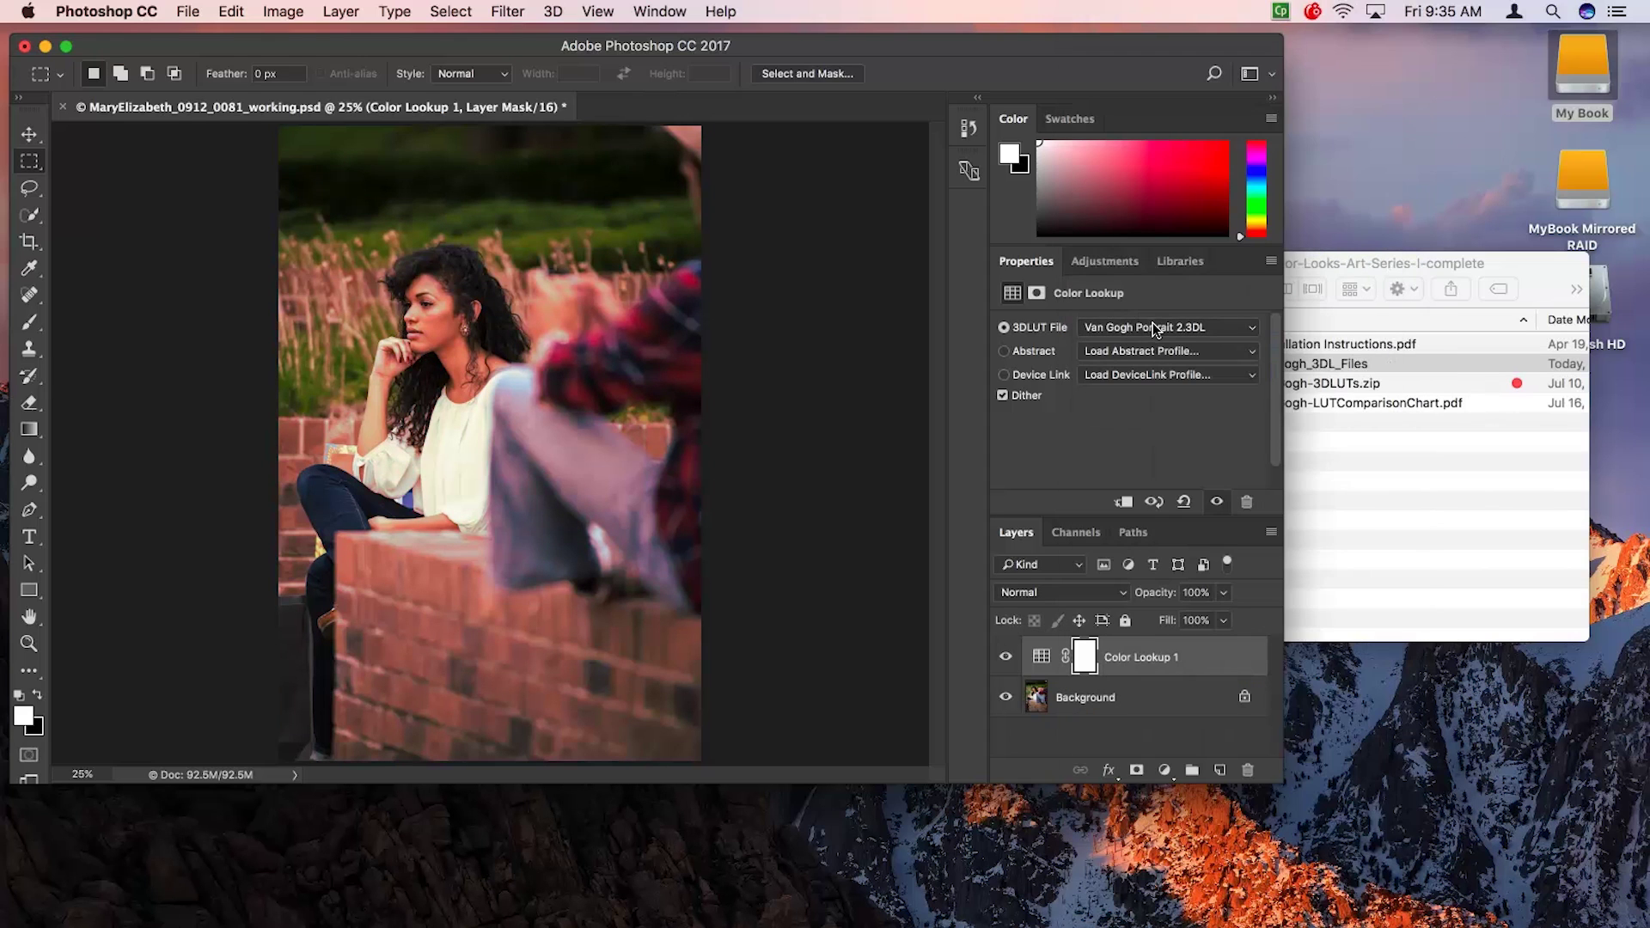
pyautogui.click(1152, 326)
pyautogui.click(1152, 344)
pyautogui.click(1158, 328)
pyautogui.click(1160, 346)
pyautogui.click(1162, 334)
pyautogui.click(1162, 347)
pyautogui.click(1164, 327)
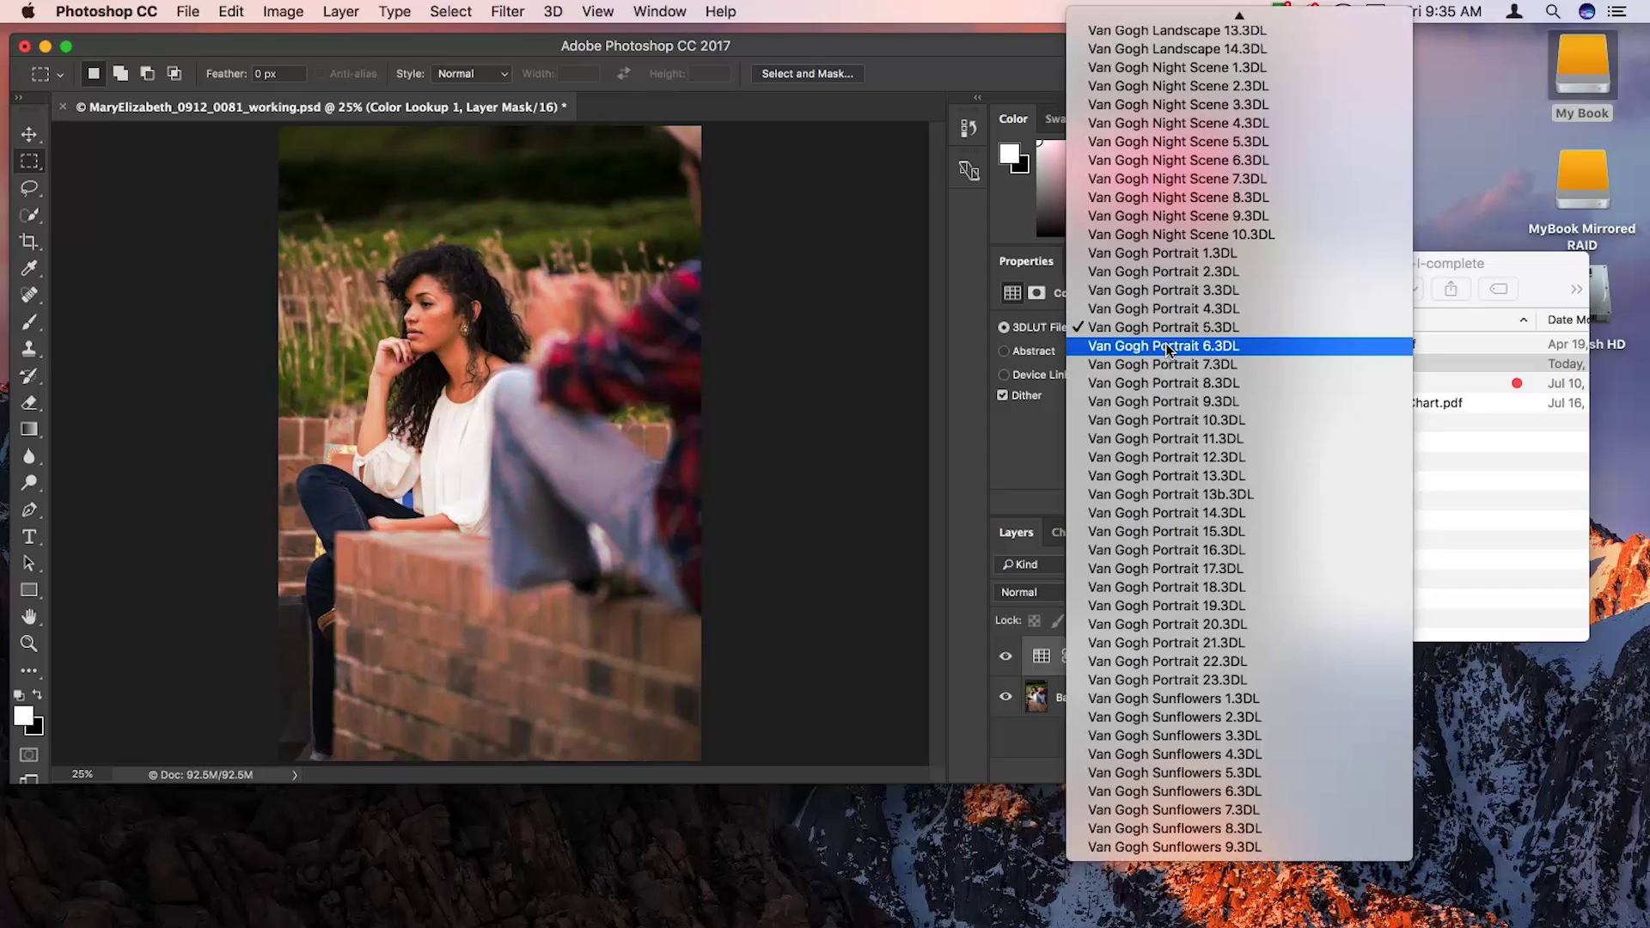
pyautogui.click(1165, 343)
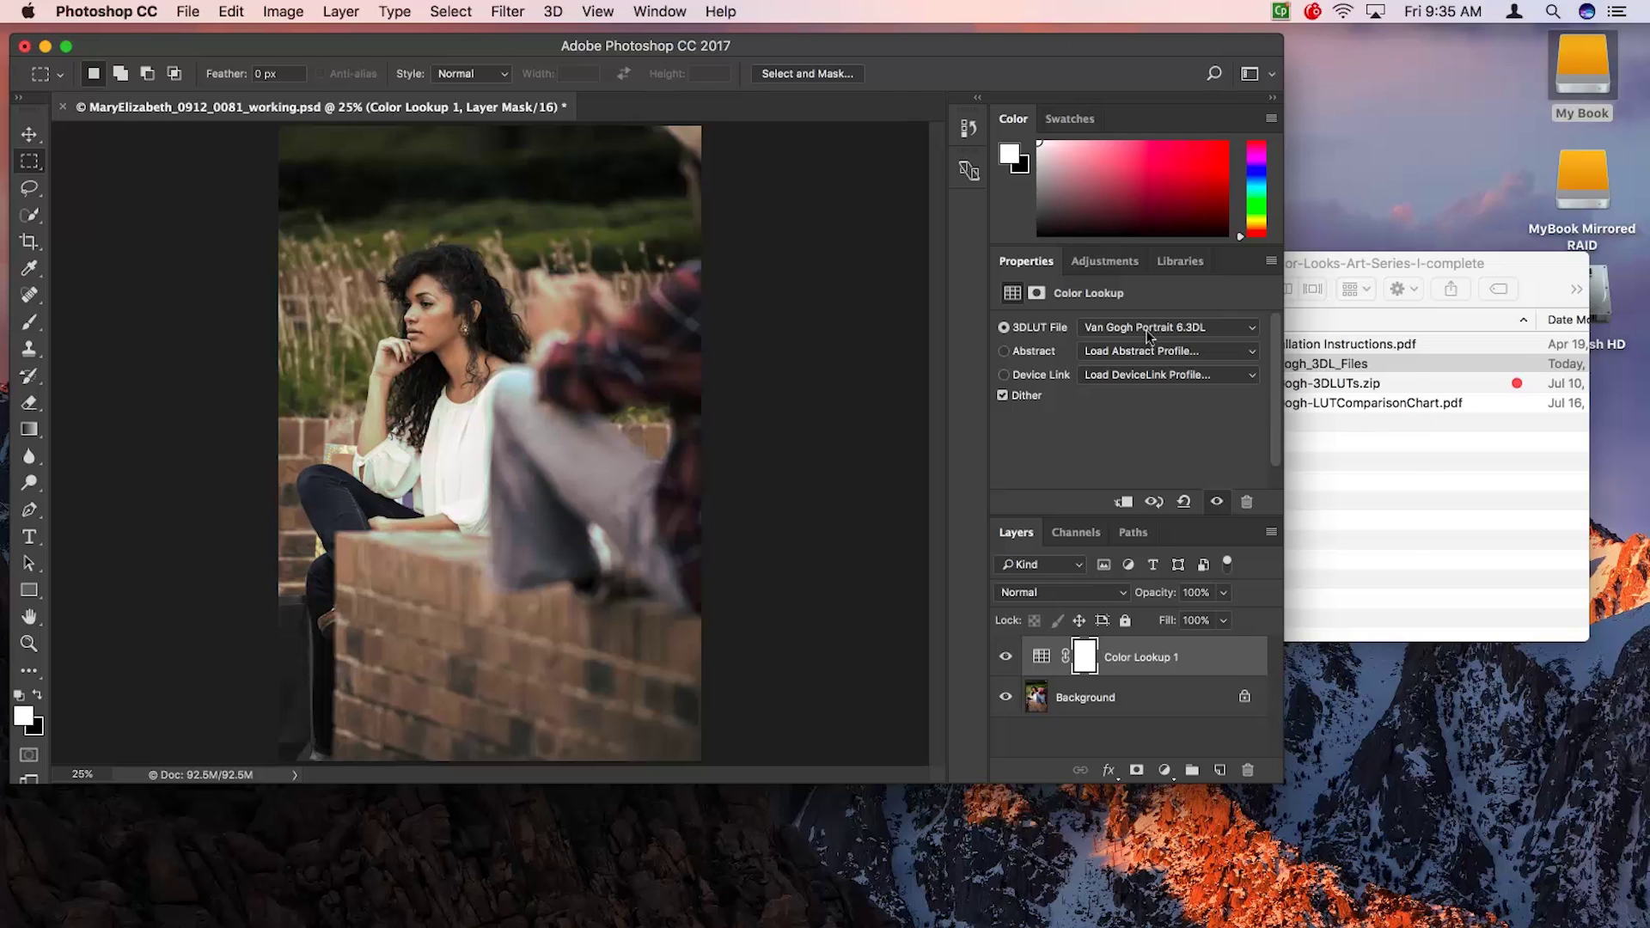
pyautogui.click(1146, 334)
pyautogui.click(1153, 339)
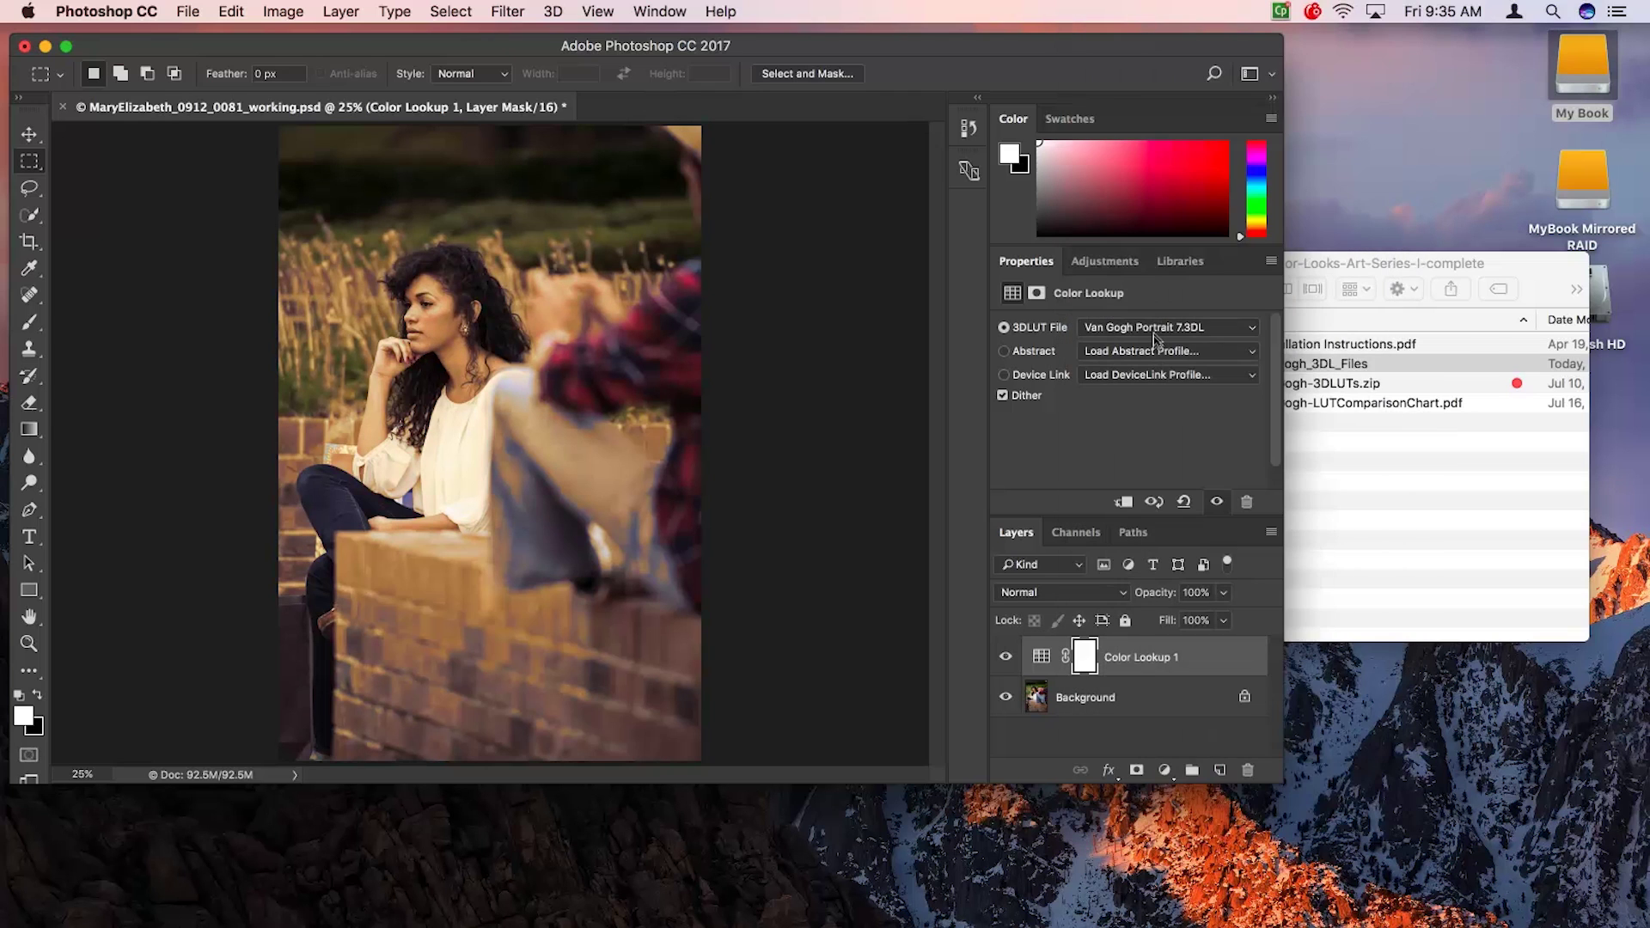
pyautogui.click(1153, 336)
pyautogui.click(1153, 345)
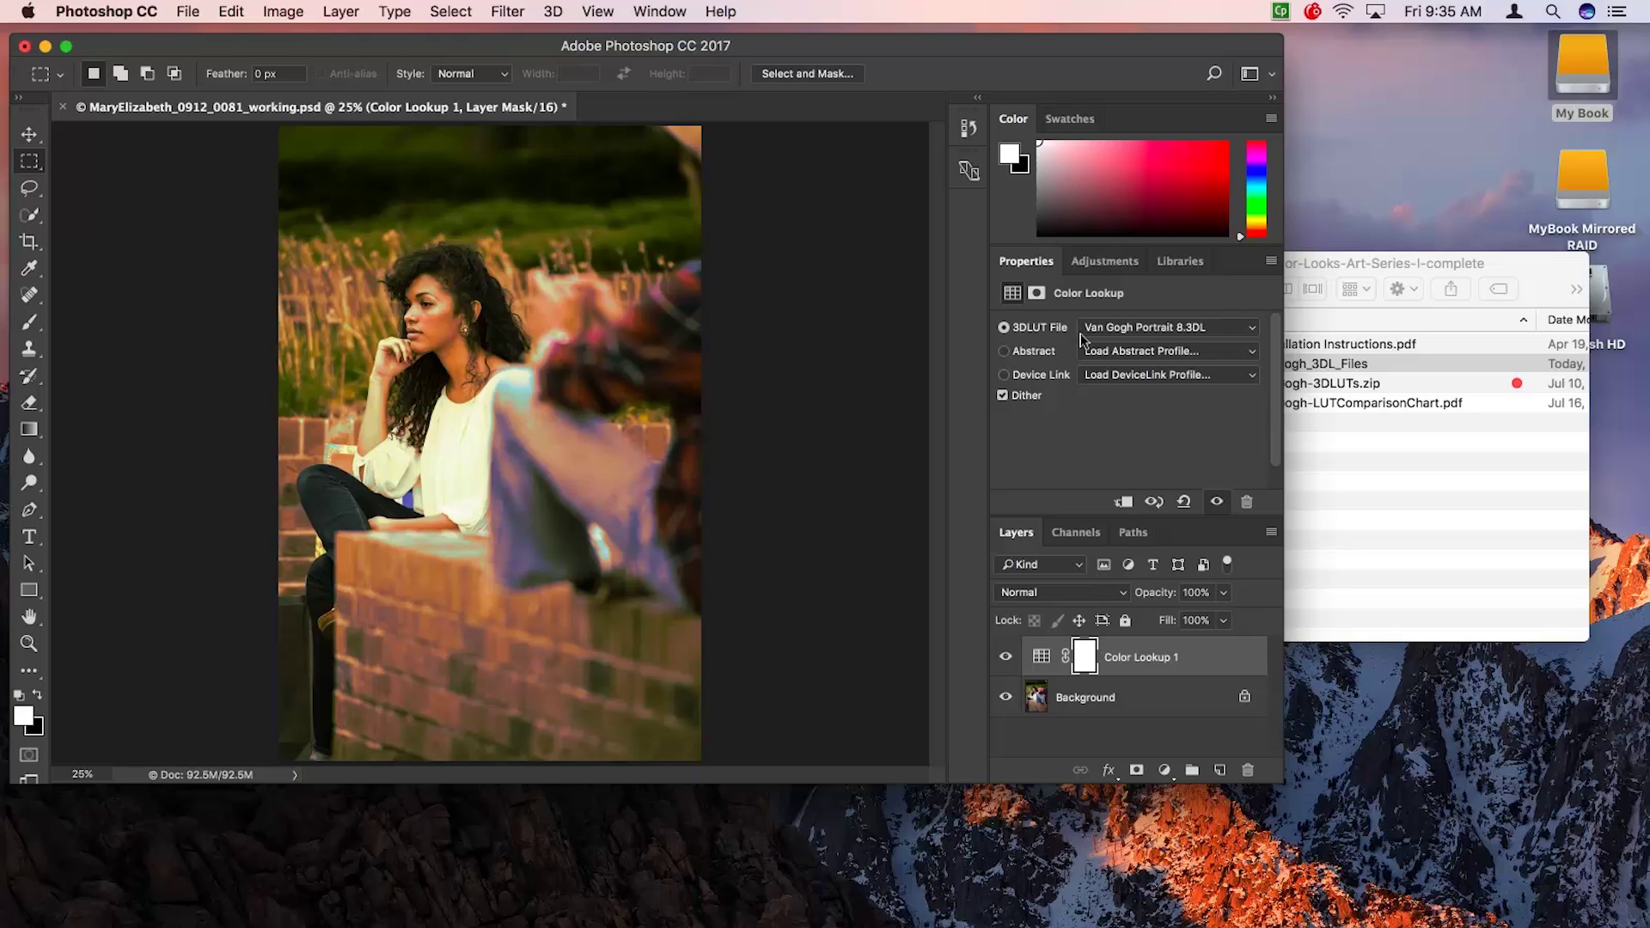
# Switch to Van Gogh Landscape 14.3DL, then settle on Van Gogh Floral 16.3DL.
pyautogui.click(1174, 331)
pyautogui.click(1176, 86)
pyautogui.click(1170, 325)
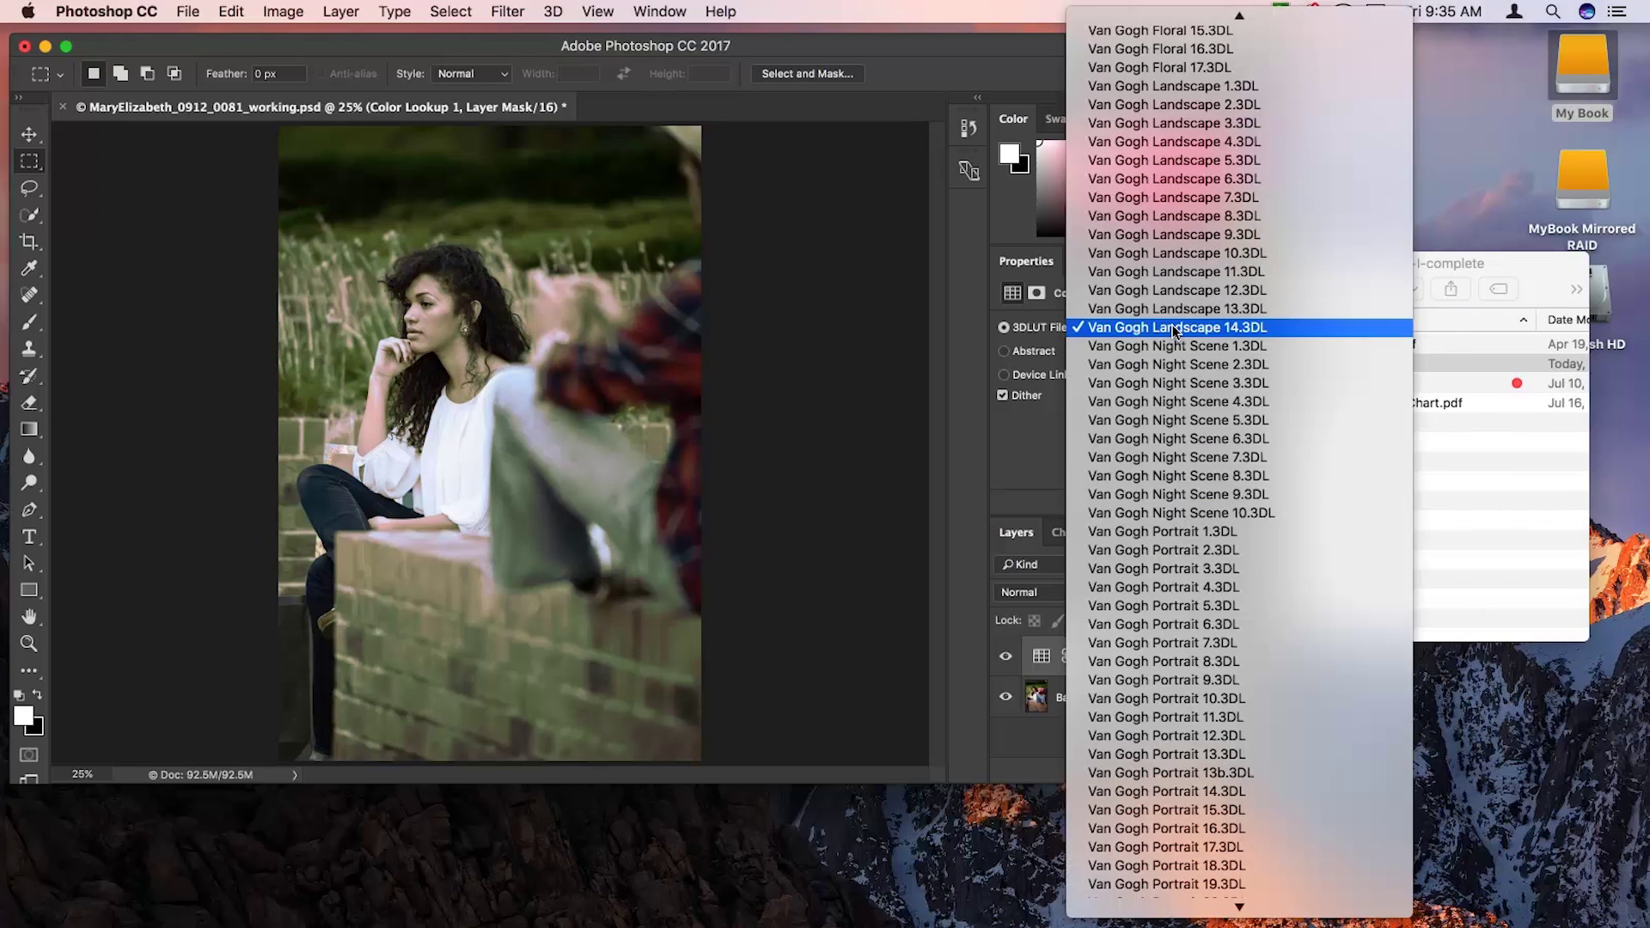
pyautogui.click(1176, 50)
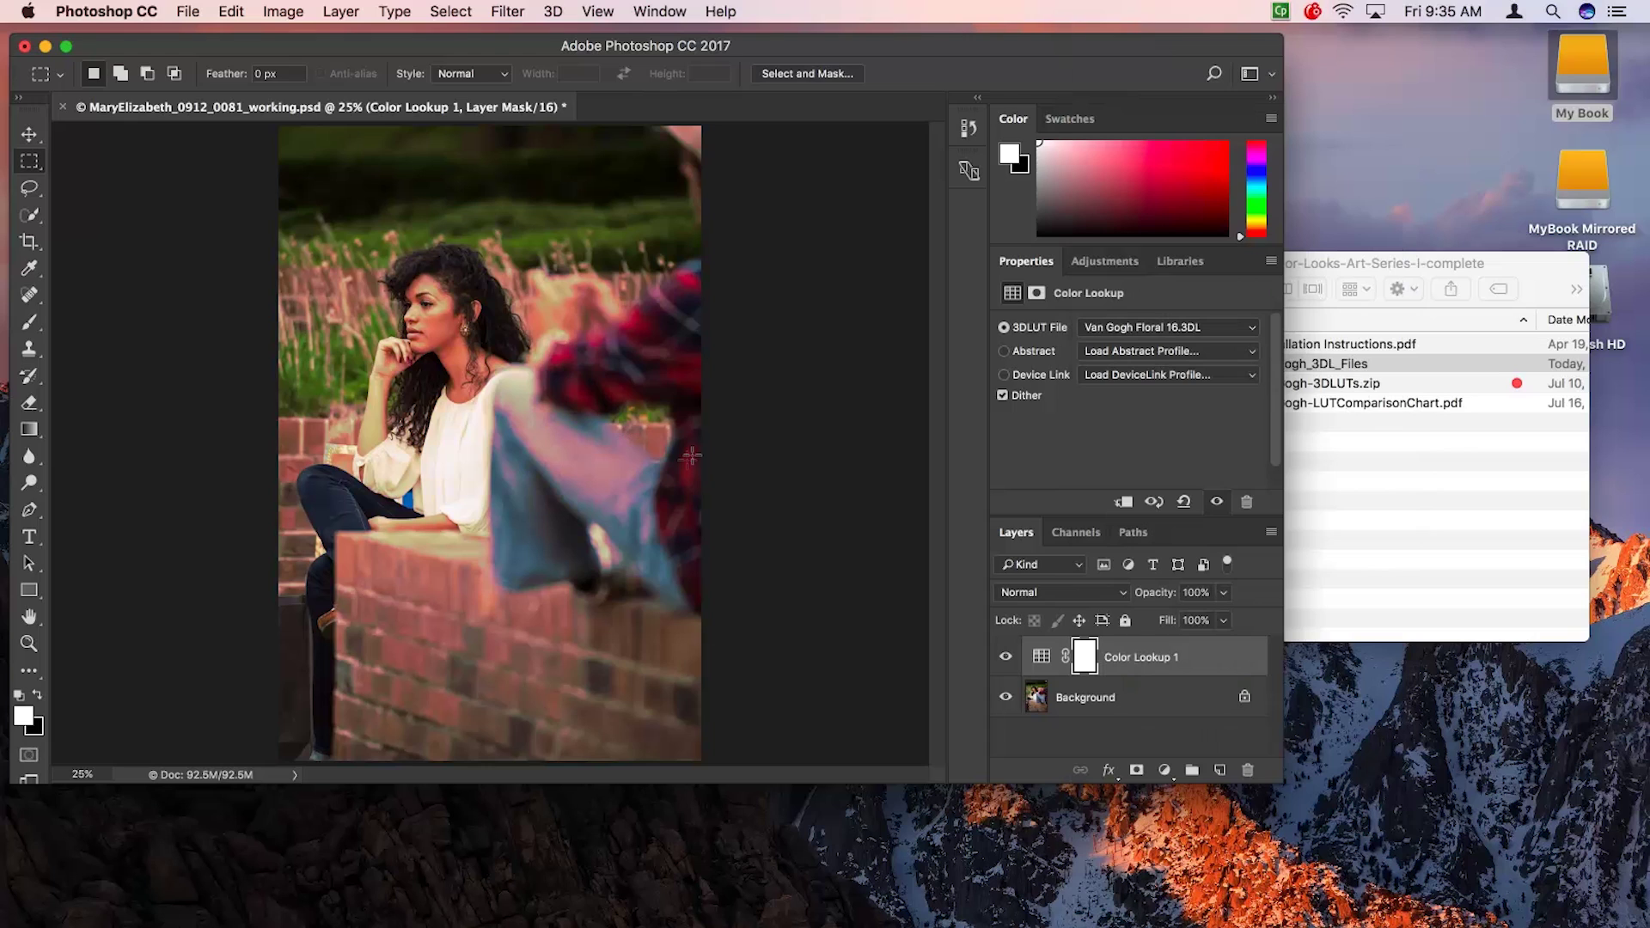